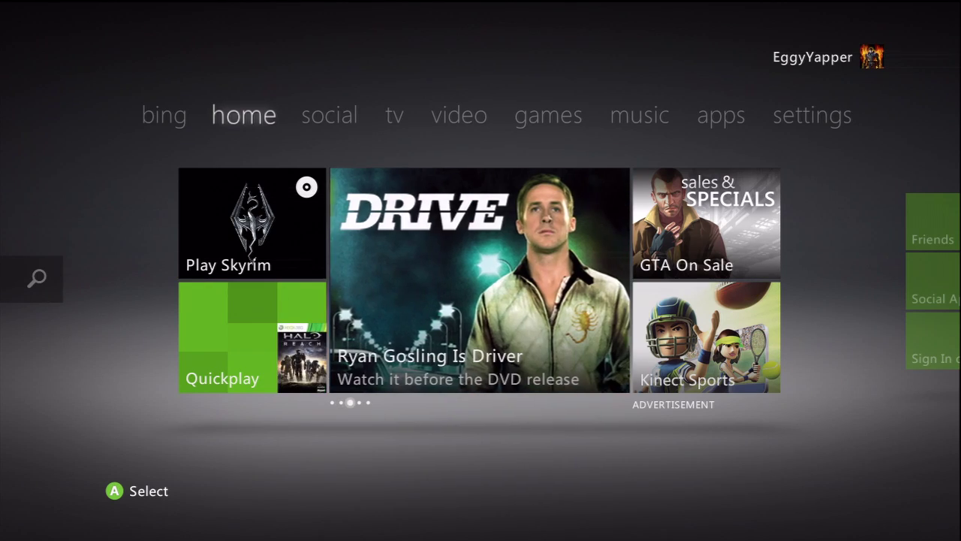
# Step: In System > Storage, pick the USB Storage Device and choose Configure Now
pyautogui.press('Right')
pyautogui.press('Right')
pyautogui.press('Right')
pyautogui.press('Right')
pyautogui.press('Right')
pyautogui.press('Right')
pyautogui.press('Right')
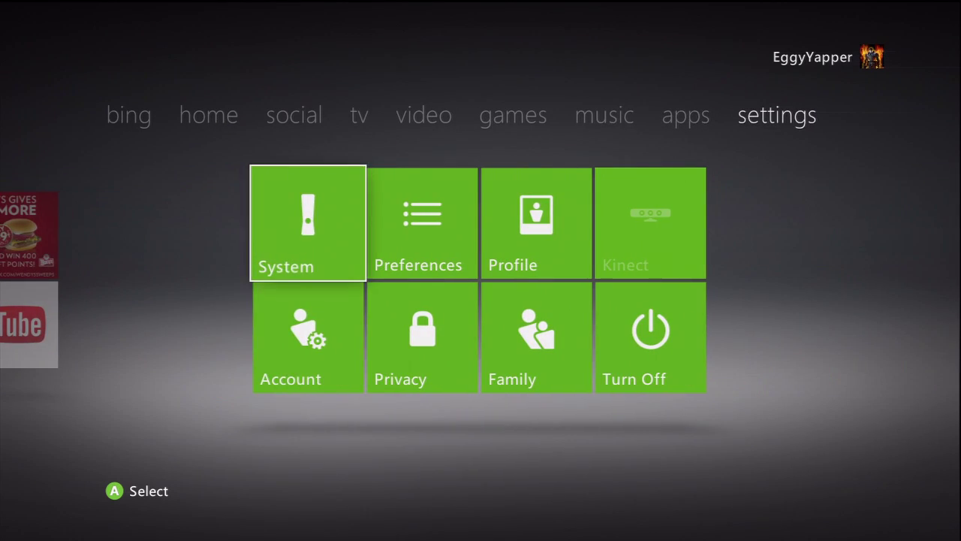
pyautogui.press('Down')
pyautogui.press('Up')
pyautogui.press('Return')
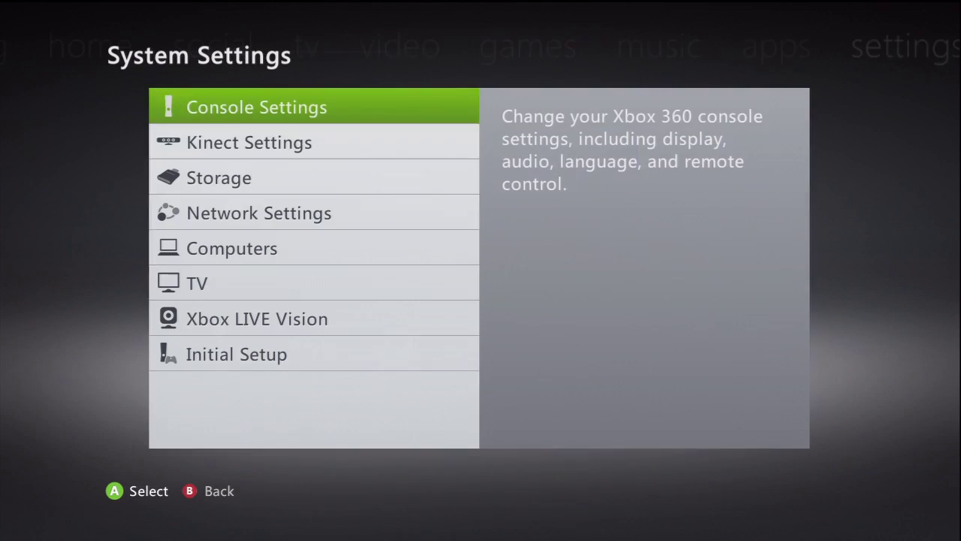
pyautogui.press('Down')
pyautogui.press('Down')
pyautogui.press('Return')
pyautogui.press('Down')
pyautogui.press('Down')
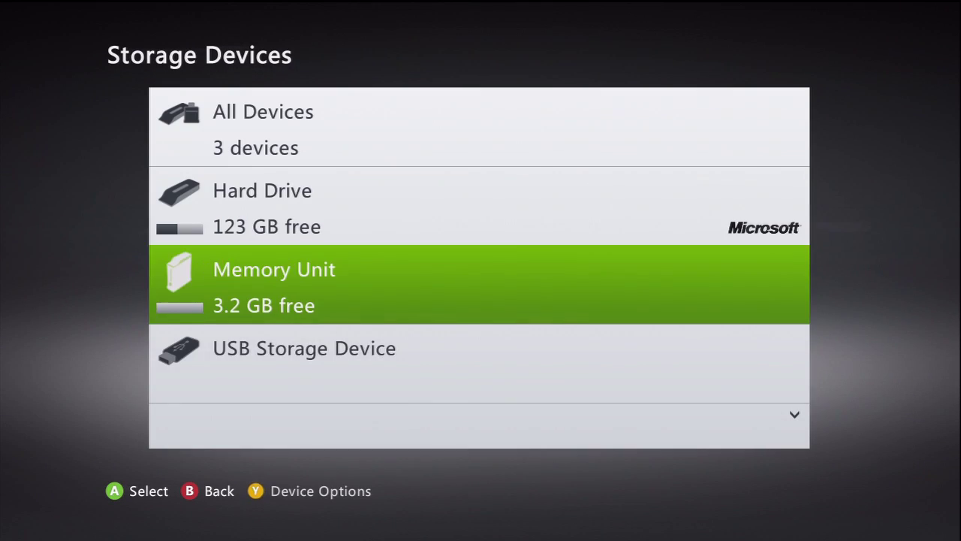
pyautogui.press('Down')
pyautogui.press('Return')
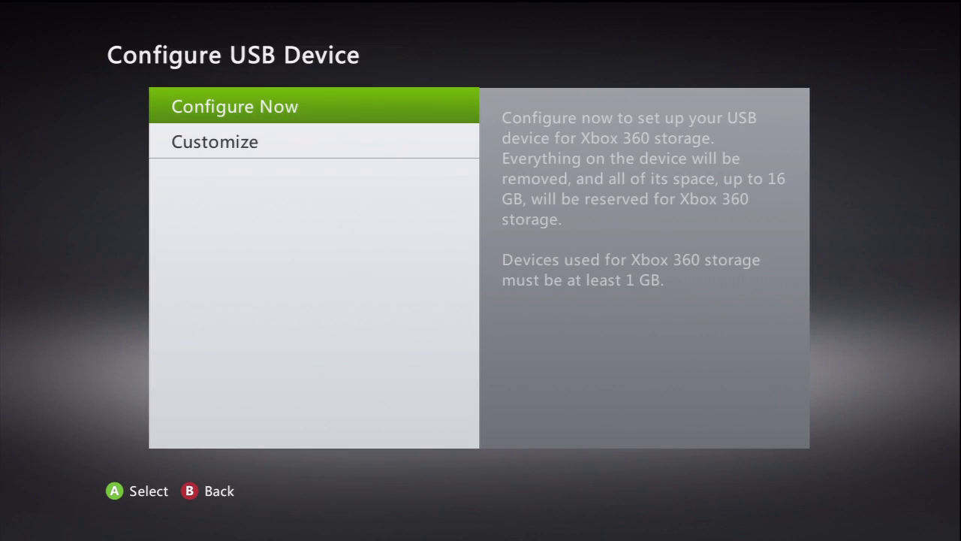
pyautogui.press('Down')
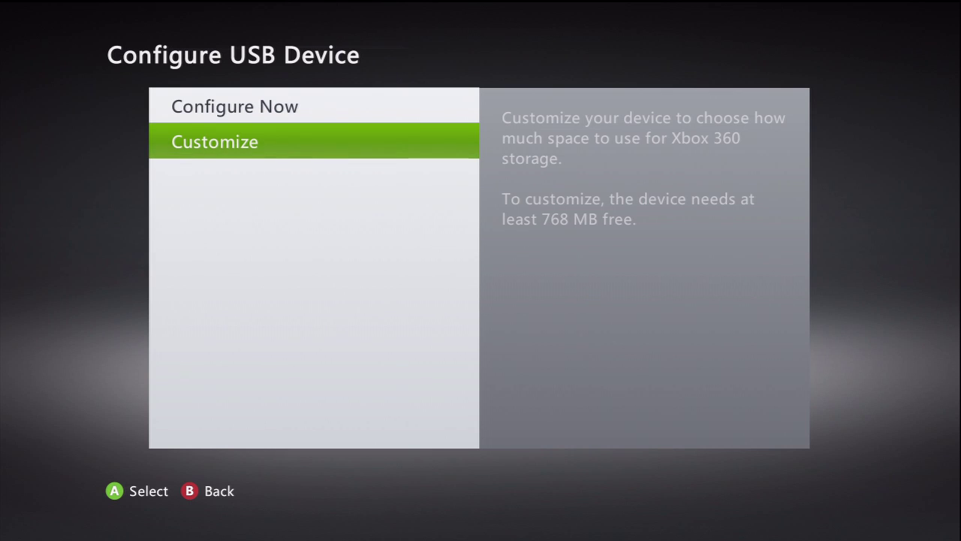
pyautogui.press('Up')
pyautogui.press('Return')
pyautogui.press('Return')
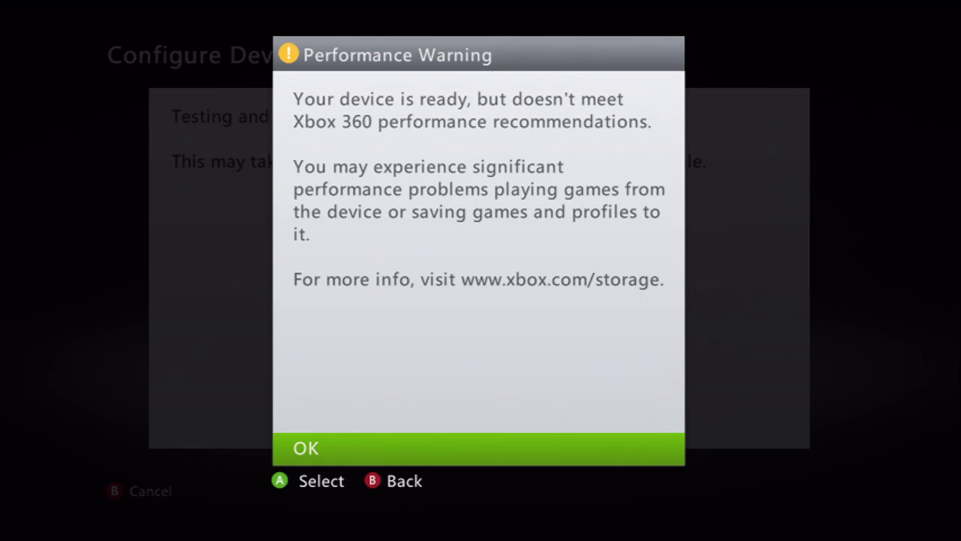
# Step: Dismiss the performance warning and check that the new 497 MB unit is empty
pyautogui.press('Return')
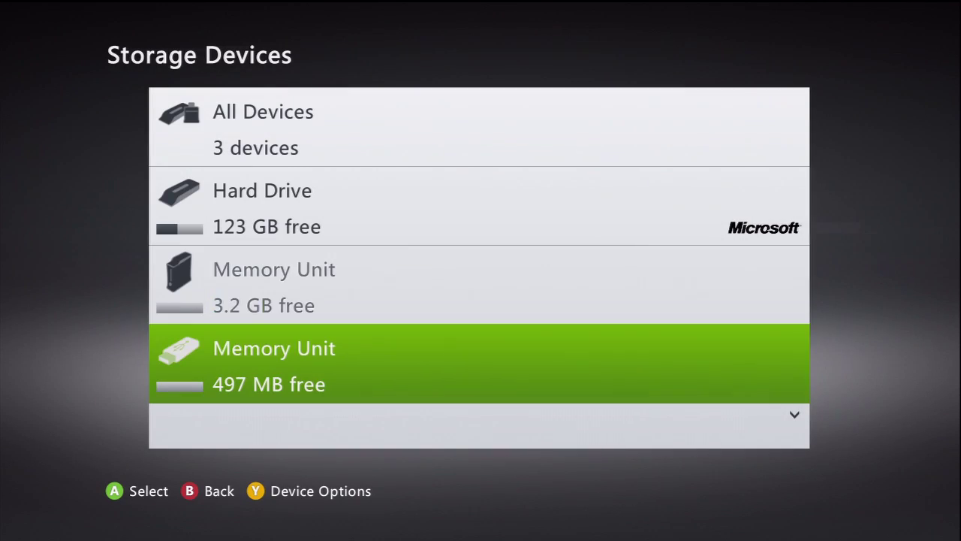
pyautogui.press('Return')
pyautogui.press('Up')
pyautogui.press('Escape')
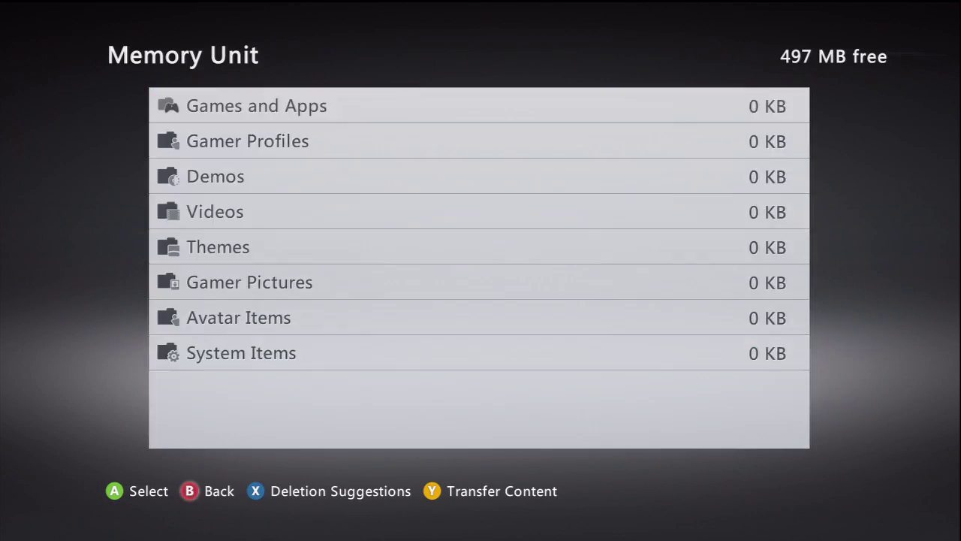
pyautogui.press('Up')
pyautogui.press('Up')
pyautogui.press('Up')
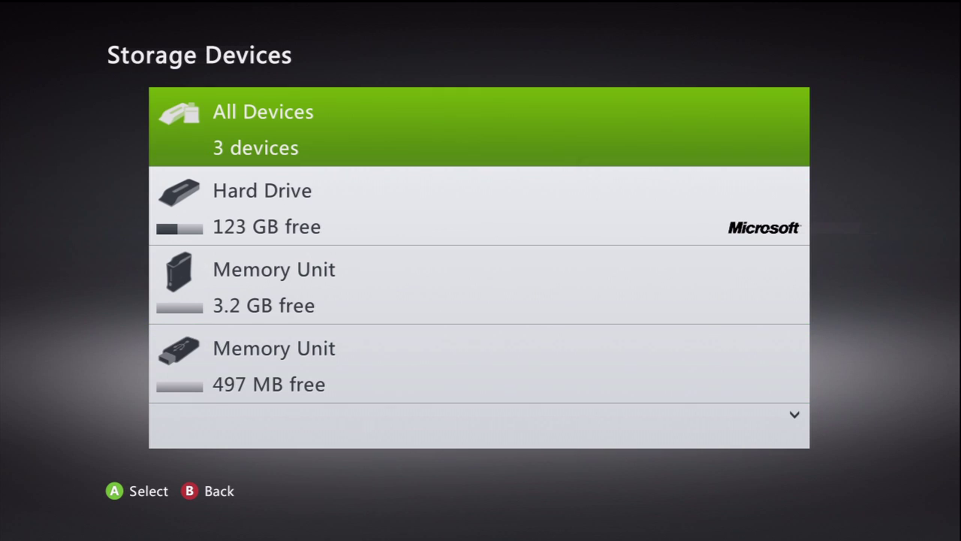
pyautogui.press('Up')
# Step: Open Games and Apps on the 3.2 GB Memory Unit
pyautogui.press('Down')
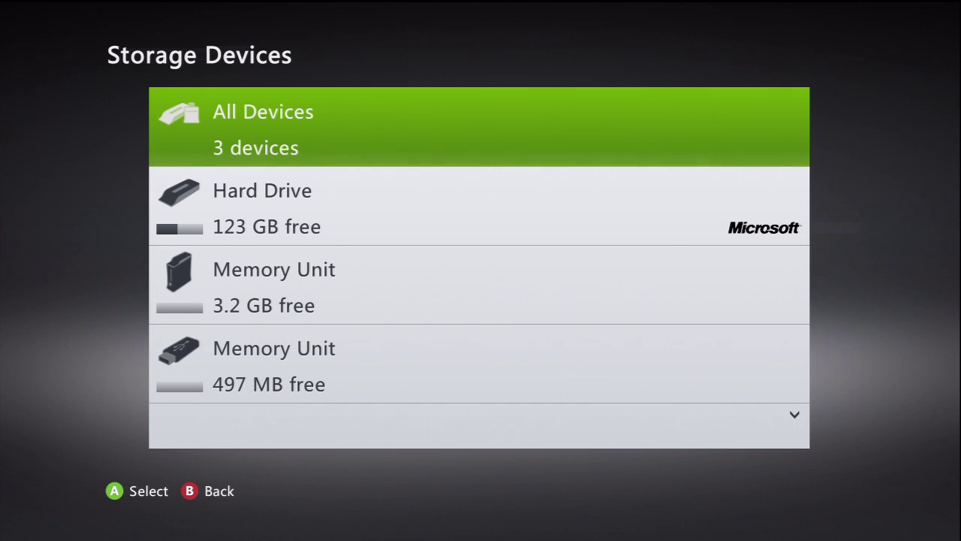
pyautogui.press('Down')
pyautogui.press('Down')
pyautogui.press('Down')
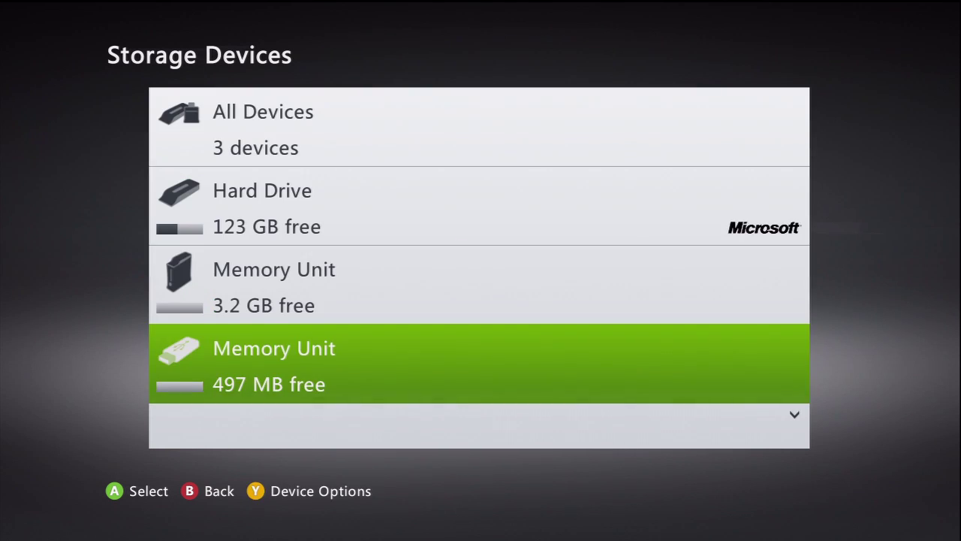
pyautogui.press('Up')
pyautogui.press('Return')
pyautogui.press('Down')
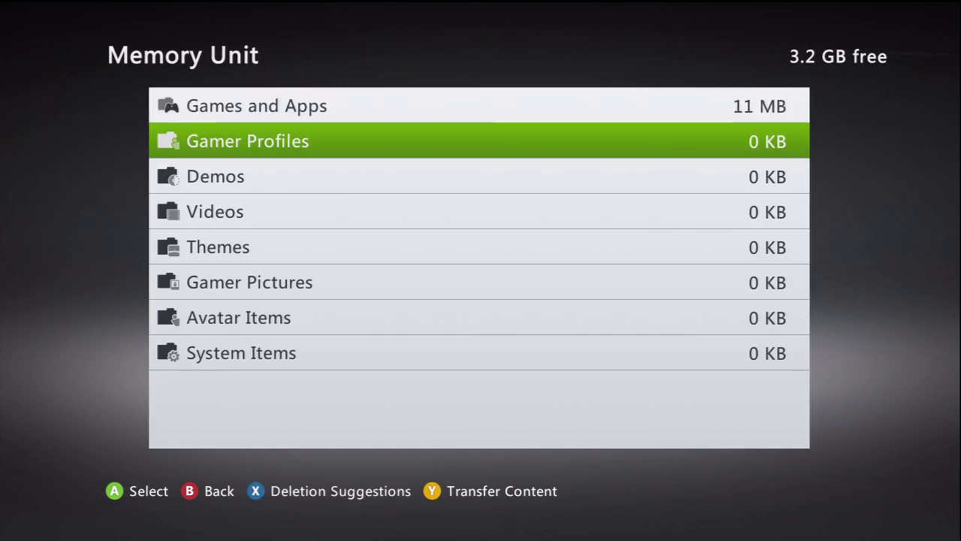
pyautogui.press('Up')
pyautogui.press('Return')
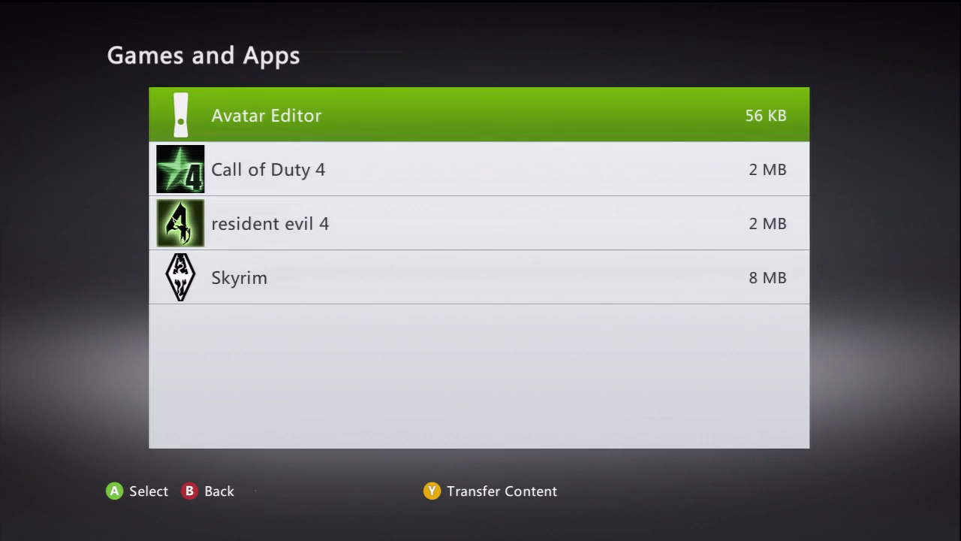
# Step: Check the 3.2 GB unit's Gamer Profiles, then return to Games and Apps and reach Skyrim
pyautogui.press('Escape')
pyautogui.press('Down')
pyautogui.press('Return')
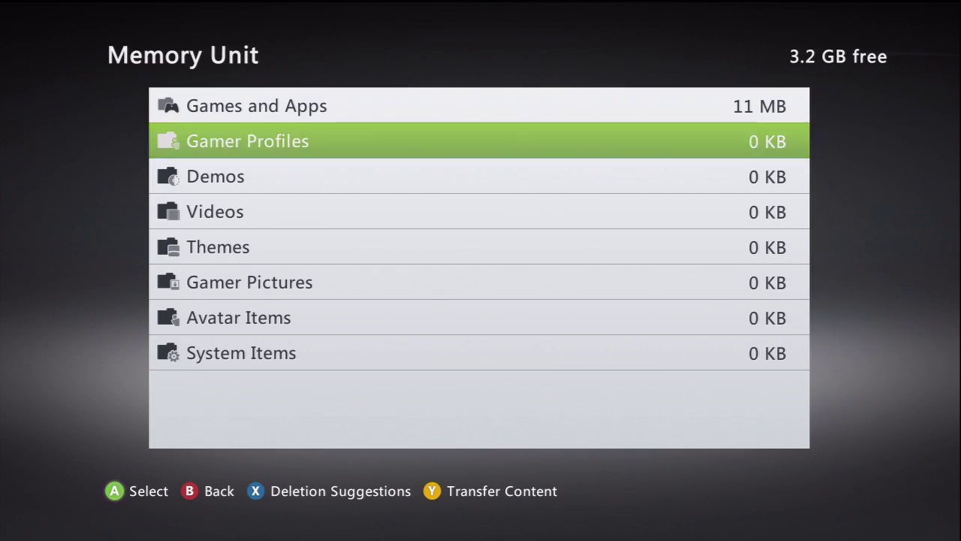
pyautogui.press('Escape')
pyautogui.press('Up')
pyautogui.press('Return')
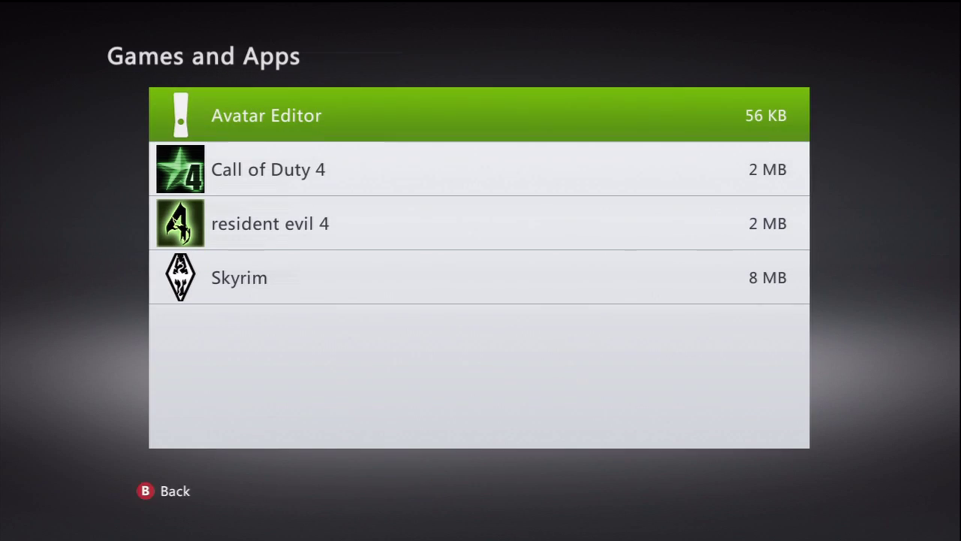
pyautogui.press('Down')
pyautogui.press('Down')
pyautogui.press('Down')
# Step: Copy Skyrim Save 5 to the 497 MB Memory Unit, then back out of the saves list
pyautogui.press('Return')
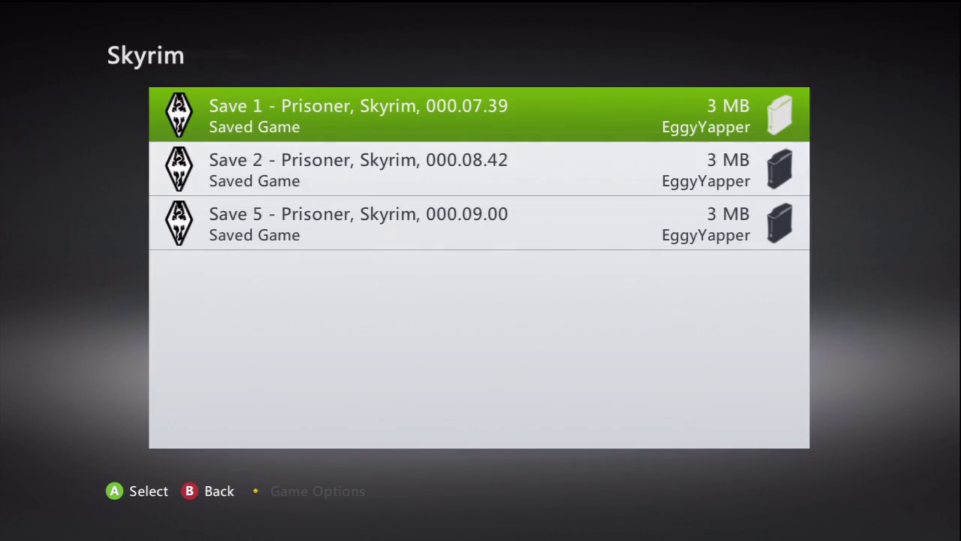
pyautogui.press('Down')
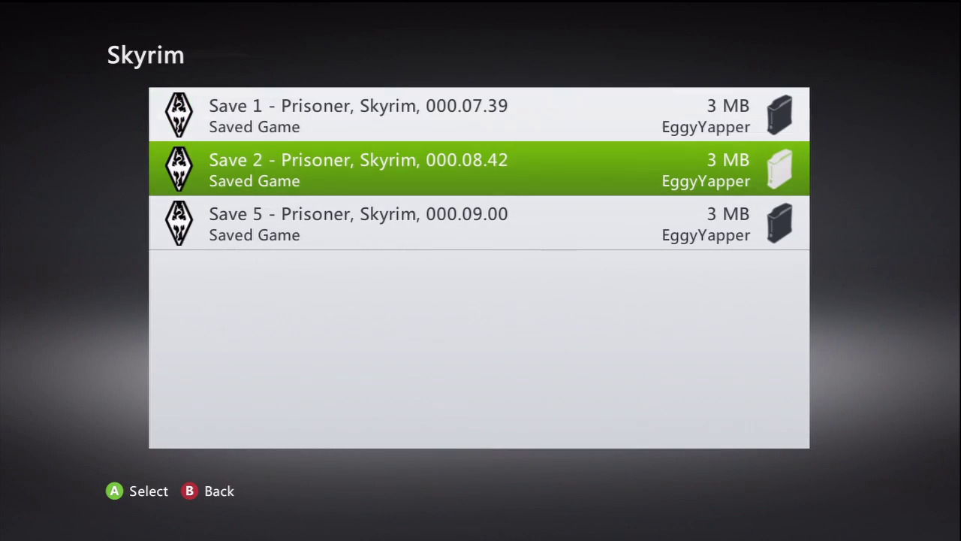
pyautogui.press('Down')
pyautogui.press('Return')
pyautogui.press('Return')
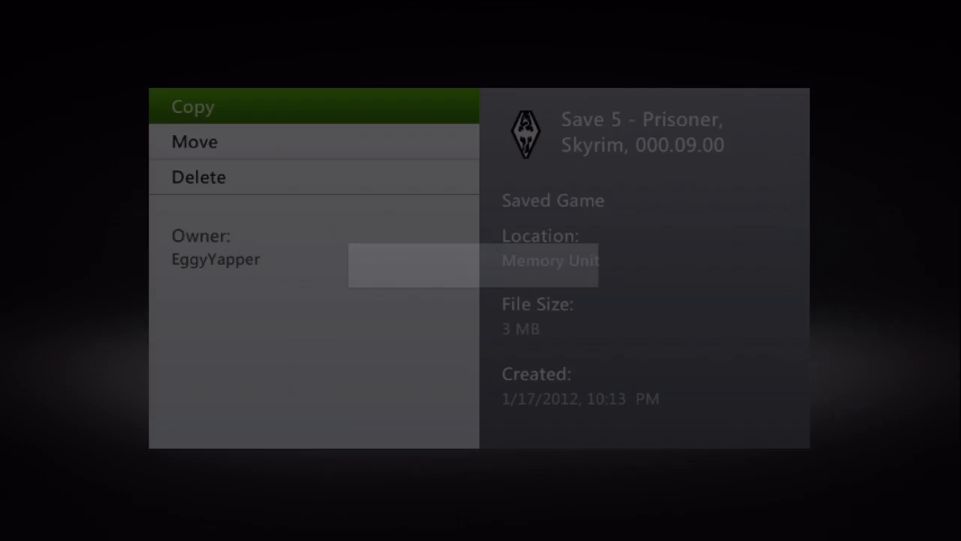
pyautogui.press('Down')
pyautogui.press('Down')
pyautogui.press('Return')
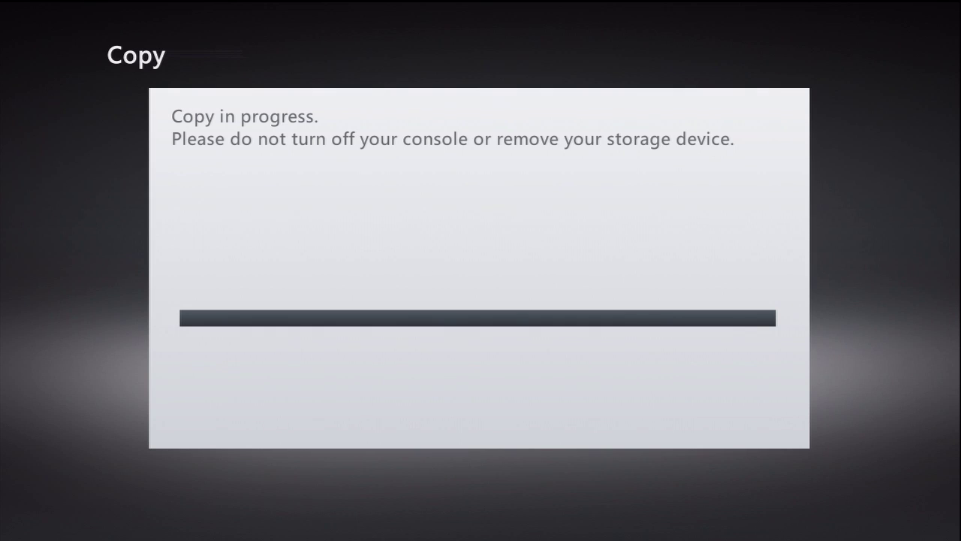
pyautogui.press('Escape')
# Step: Move the gamer profile from the Hard Drive's Gamer Profiles onto the USB Memory Unit
pyautogui.press('Escape')
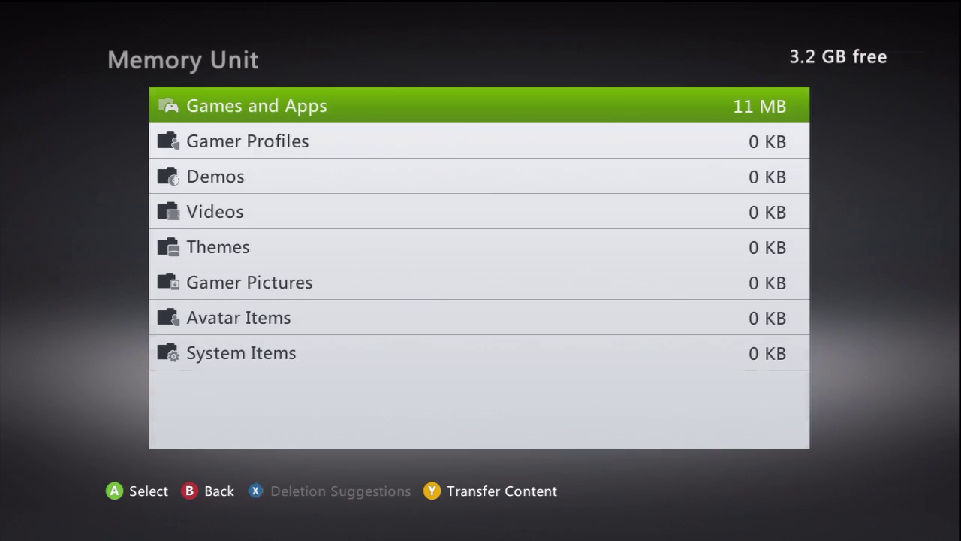
pyautogui.press('Escape')
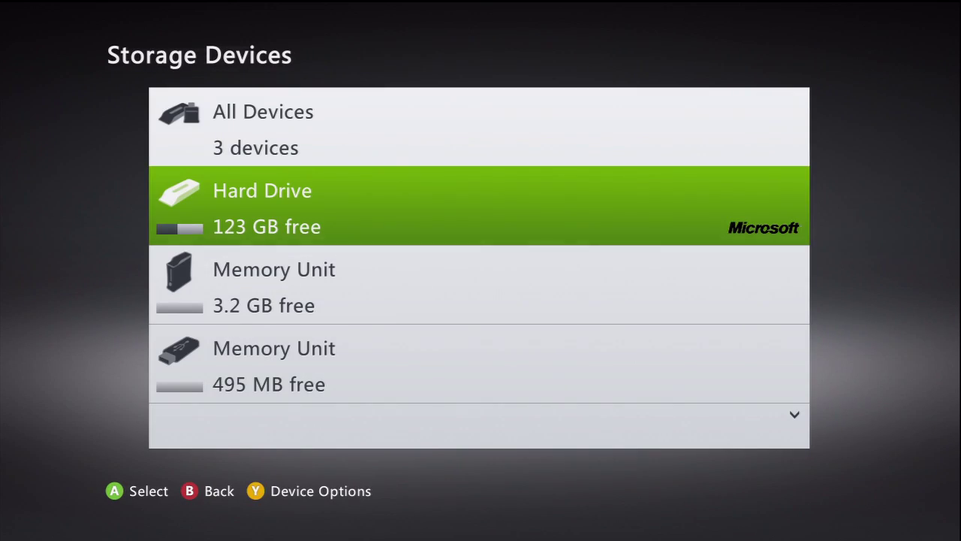
pyautogui.press('Return')
pyautogui.press('Down')
pyautogui.press('Return')
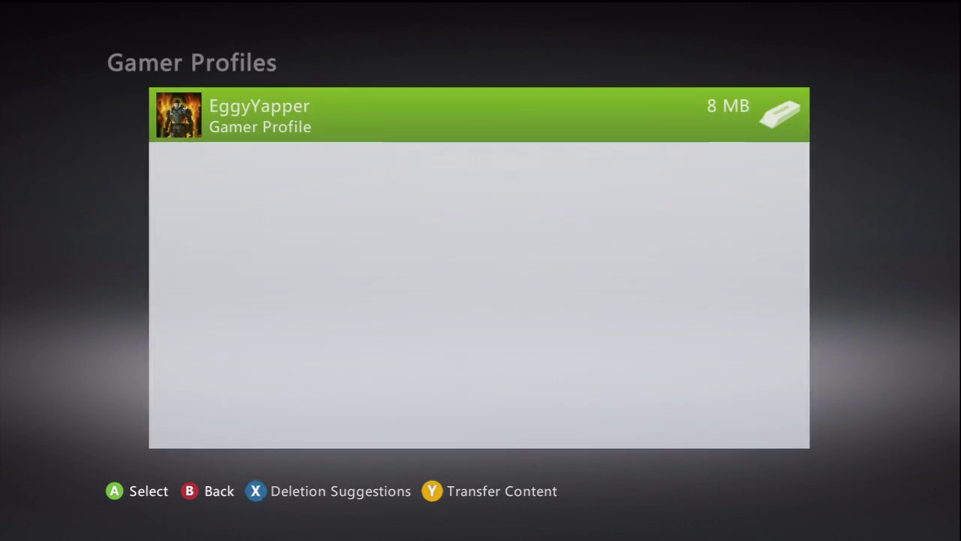
pyautogui.press('Return')
pyautogui.press('Return')
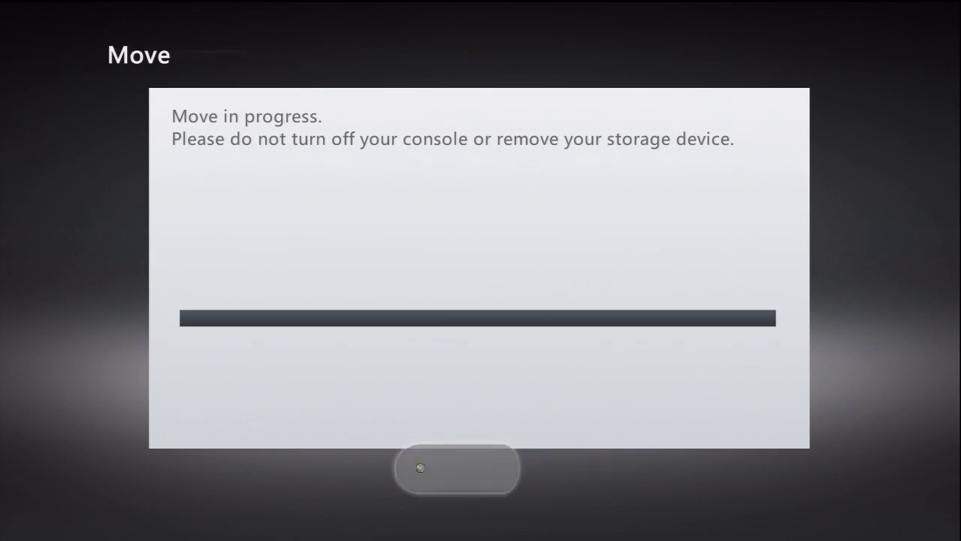
pyautogui.press('Escape')
pyautogui.press('Escape')
pyautogui.press('Down')
pyautogui.press('Down')
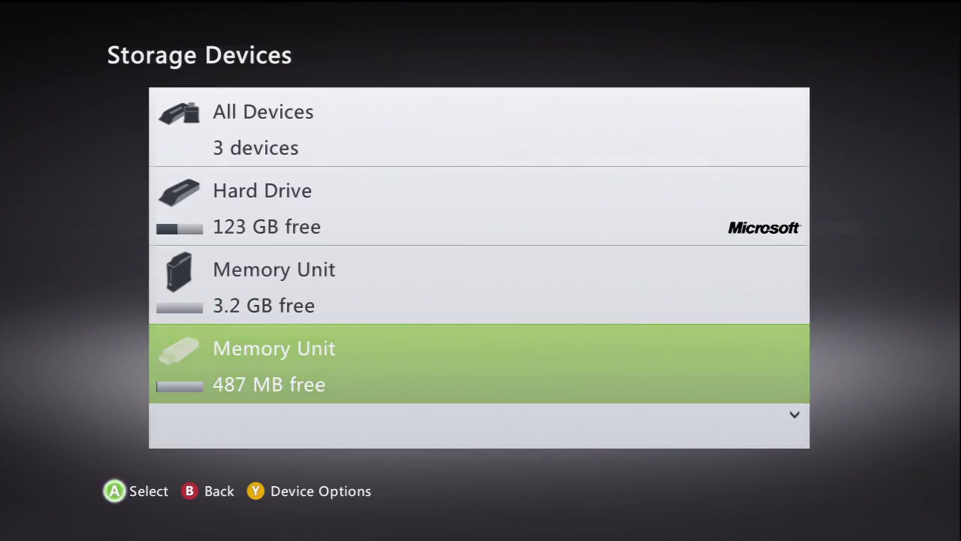
# Step: On the USB Memory Unit, check Gamer Profiles and confirm Skyrim Save 5 under Games and Apps
pyautogui.press('Return')
pyautogui.press('Up')
pyautogui.press('Return')
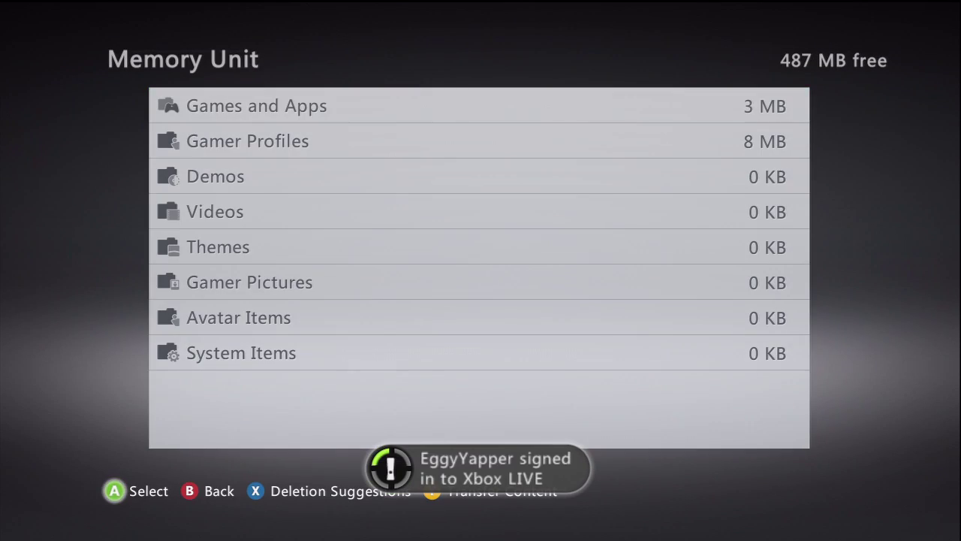
pyautogui.press('Escape')
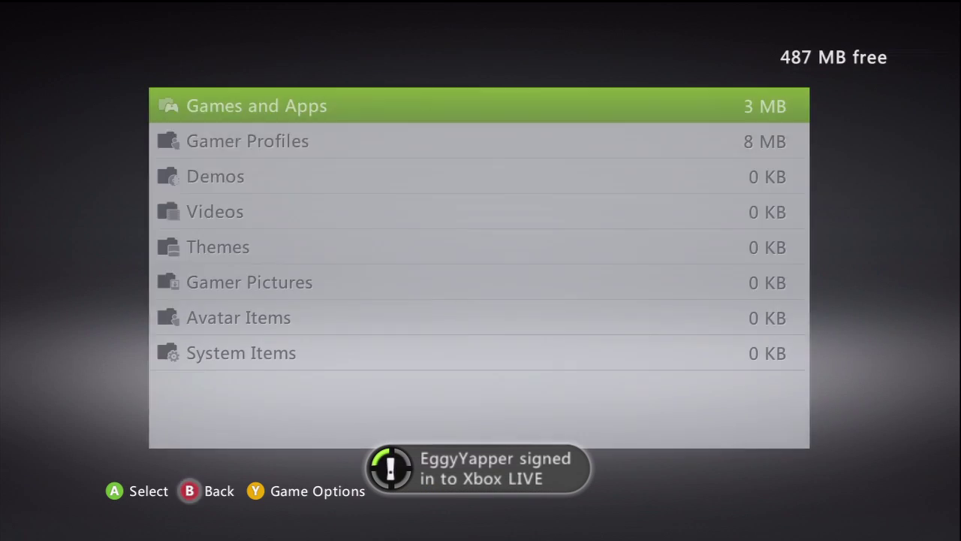
pyautogui.press('Down')
pyautogui.press('Return')
pyautogui.press('Escape')
pyautogui.press('Up')
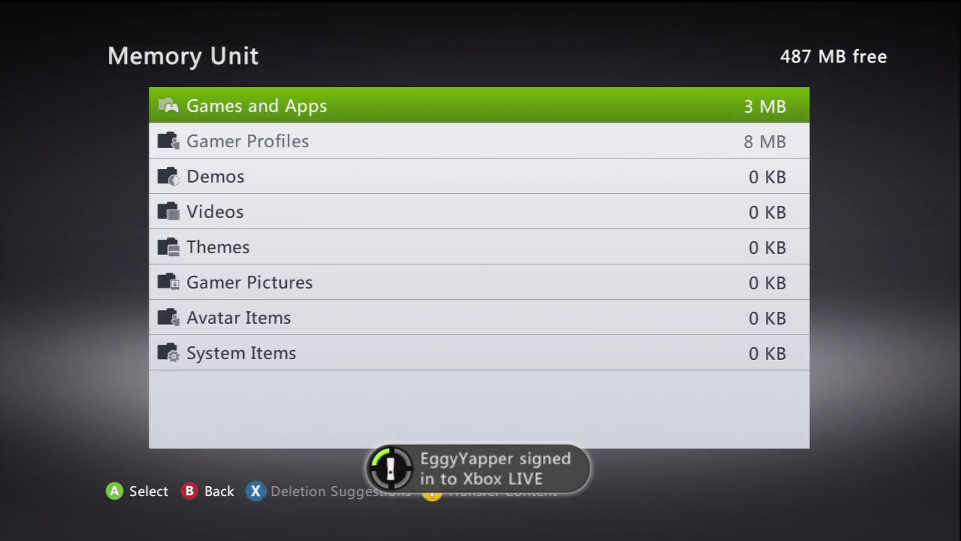
pyautogui.press('Return')
pyautogui.press('Return')
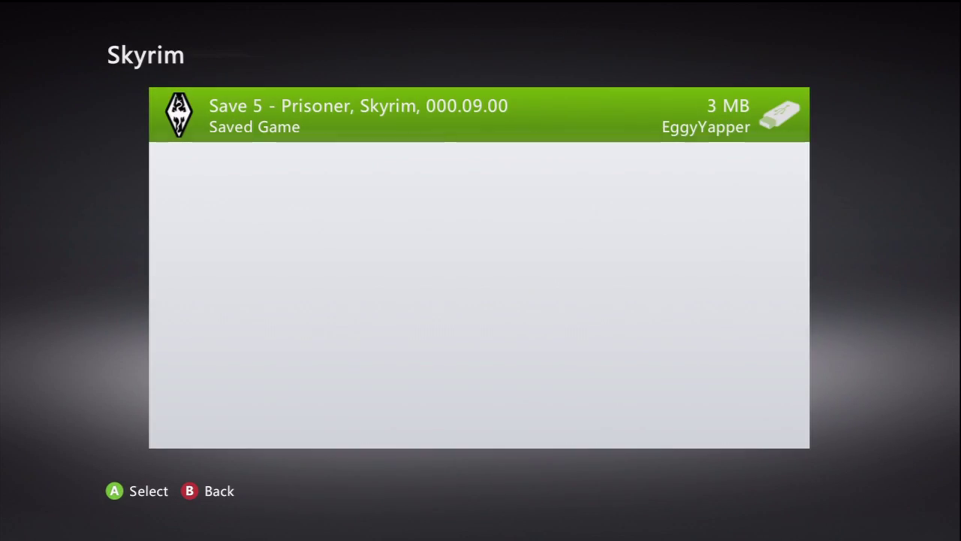
pyautogui.press('Escape')
pyautogui.press('Escape')
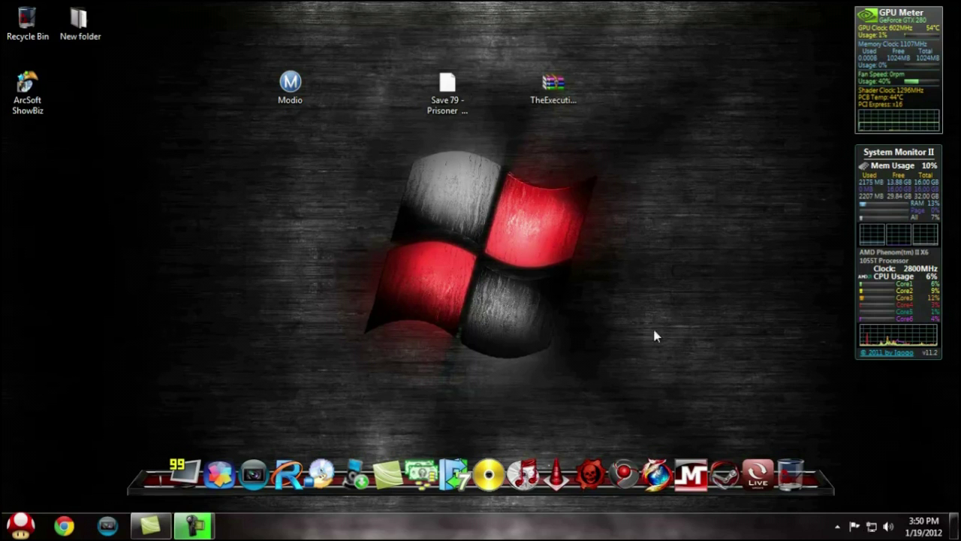
# Step: Rearrange the Modio, Save 79 and TheExecutioner archive icons on the desktop
pyautogui.moveTo(305, 87); pyautogui.dragTo(259, 157)
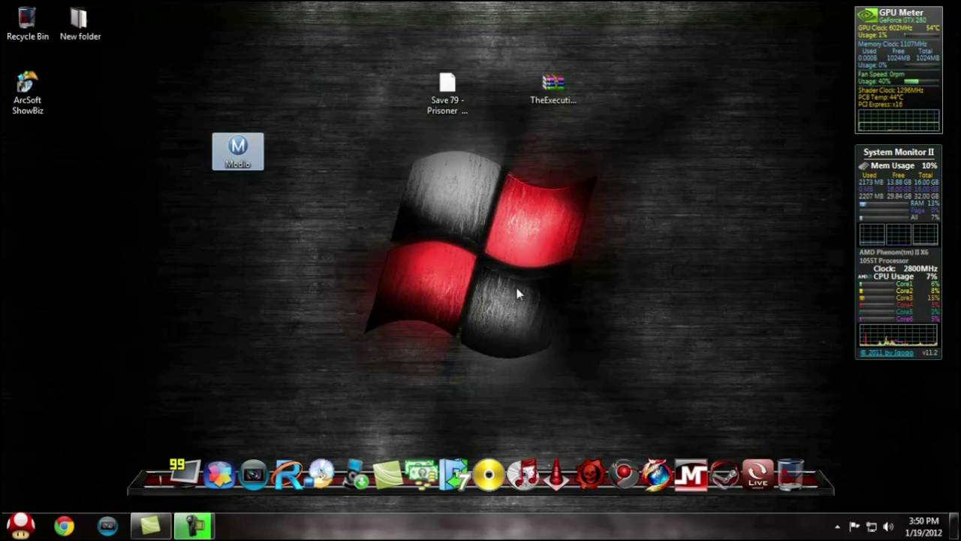
pyautogui.click(518, 297)
pyautogui.moveTo(447, 90); pyautogui.dragTo(340, 154)
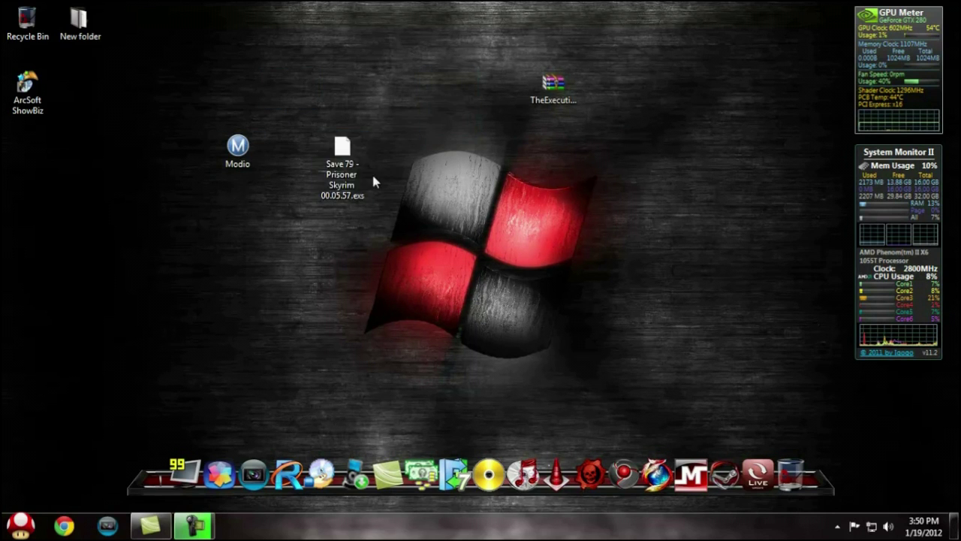
pyautogui.moveTo(554, 84); pyautogui.dragTo(449, 156)
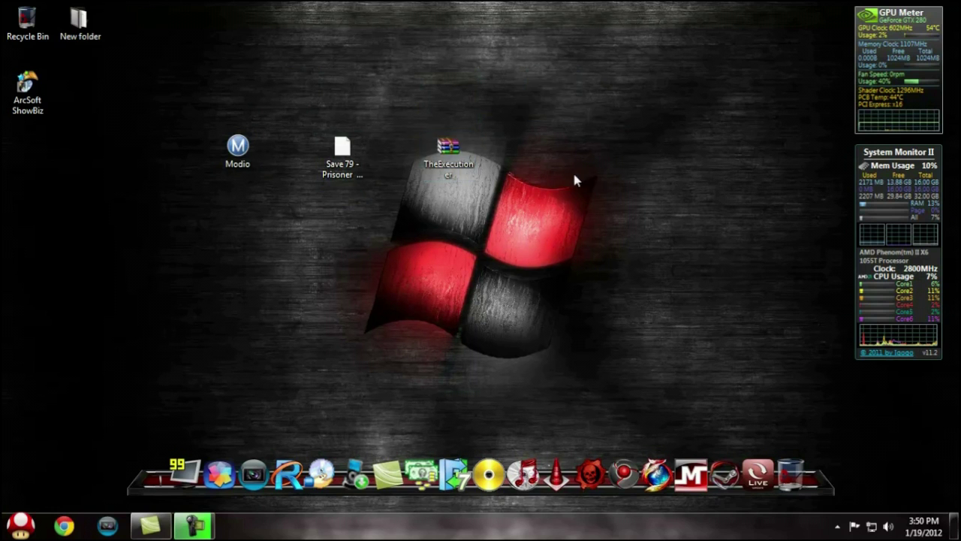
pyautogui.moveTo(560, 181); pyautogui.dragTo(420, 103)
pyautogui.click(391, 199)
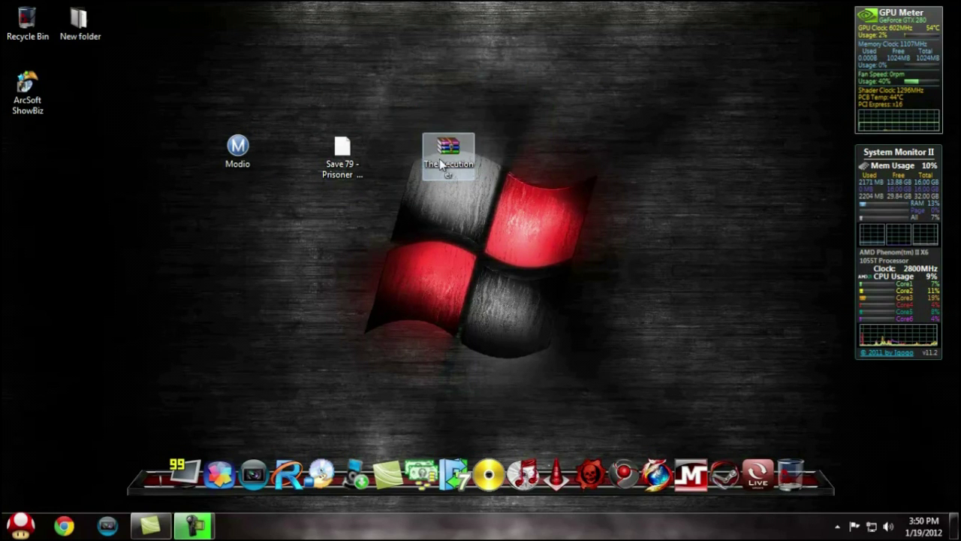
pyautogui.moveTo(342, 147); pyautogui.dragTo(447, 84)
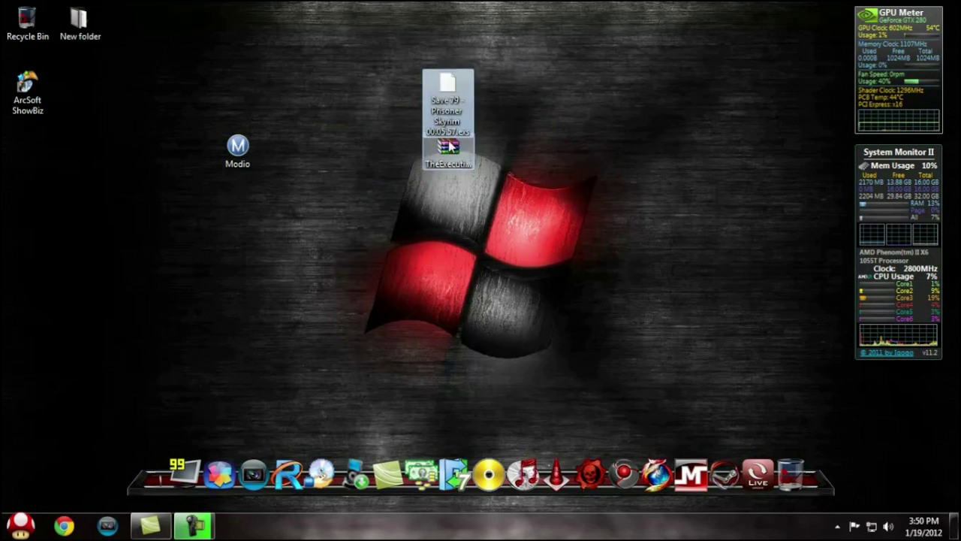
pyautogui.moveTo(448, 150); pyautogui.dragTo(554, 84)
pyautogui.click(435, 240)
# Step: Create a new desktop folder named 'Backup' and move it to the top right
pyautogui.rightClick(443, 259)
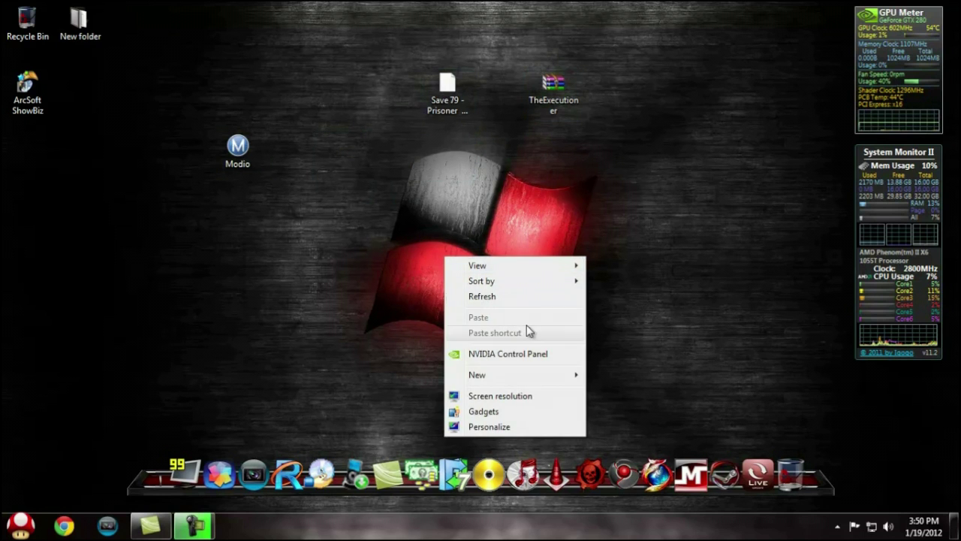
pyautogui.moveTo(525, 380)
pyautogui.click(620, 218)
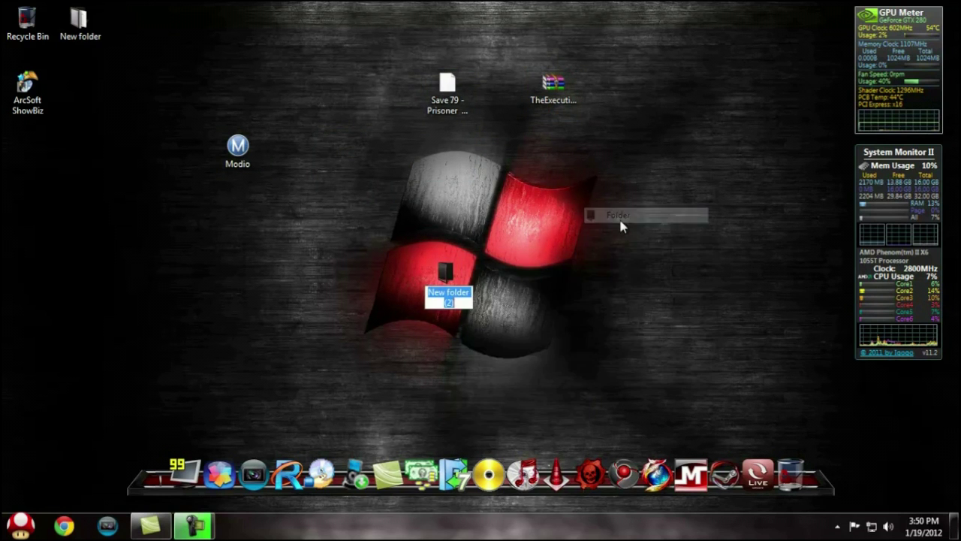
pyautogui.write('Backup')
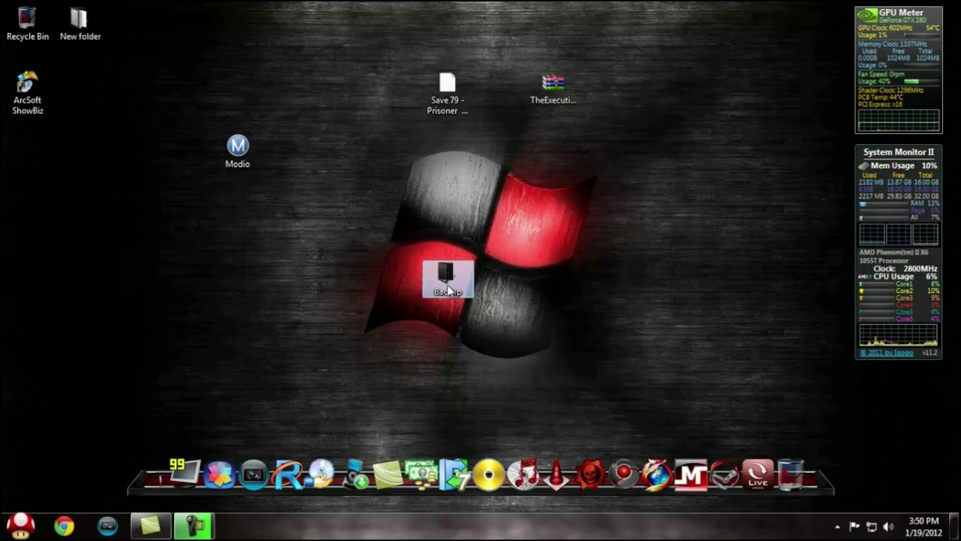
pyautogui.moveTo(447, 276); pyautogui.dragTo(712, 83)
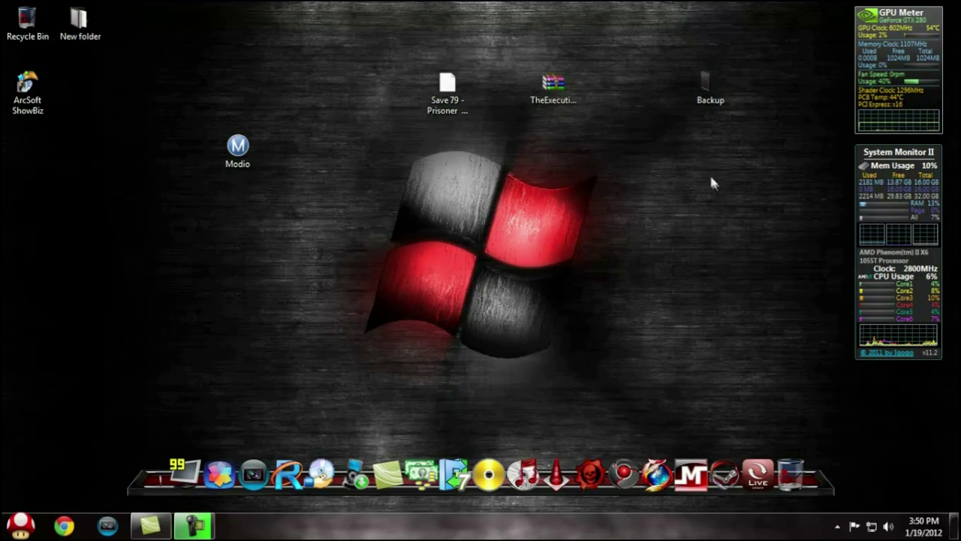
# Step: Run Modio as administrator and move its window into place
pyautogui.rightClick(244, 151)
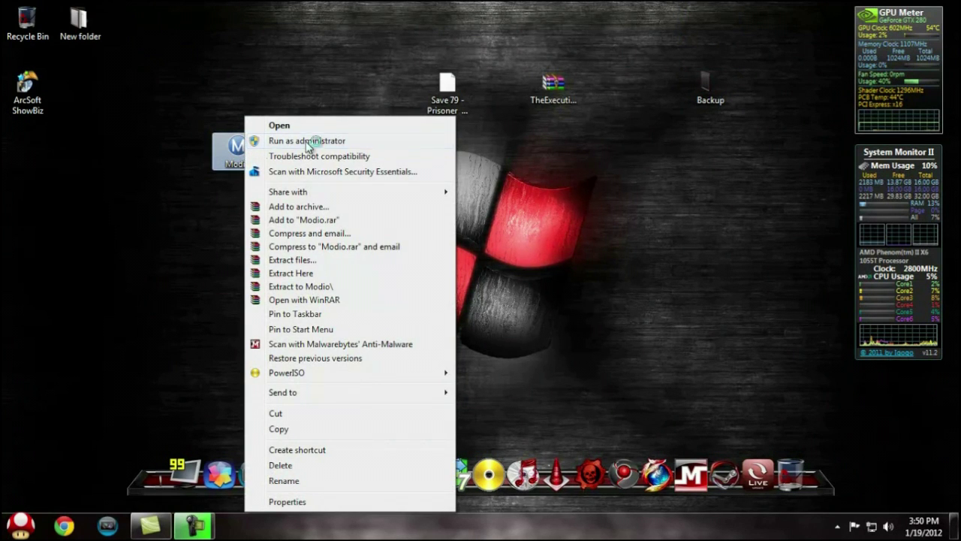
pyautogui.click(308, 141)
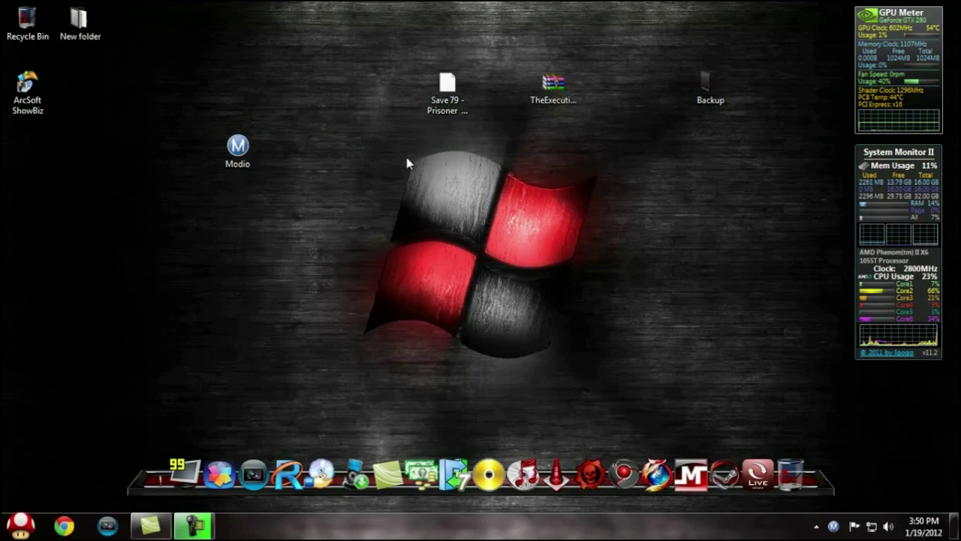
pyautogui.moveTo(46, 95); pyautogui.dragTo(323, 41)
pyautogui.moveTo(219, 148); pyautogui.dragTo(654, 154)
# Step: Open Modio's Xbox 360 device explorer and load the USB stick
pyautogui.moveTo(449, 88); pyautogui.dragTo(674, 221)
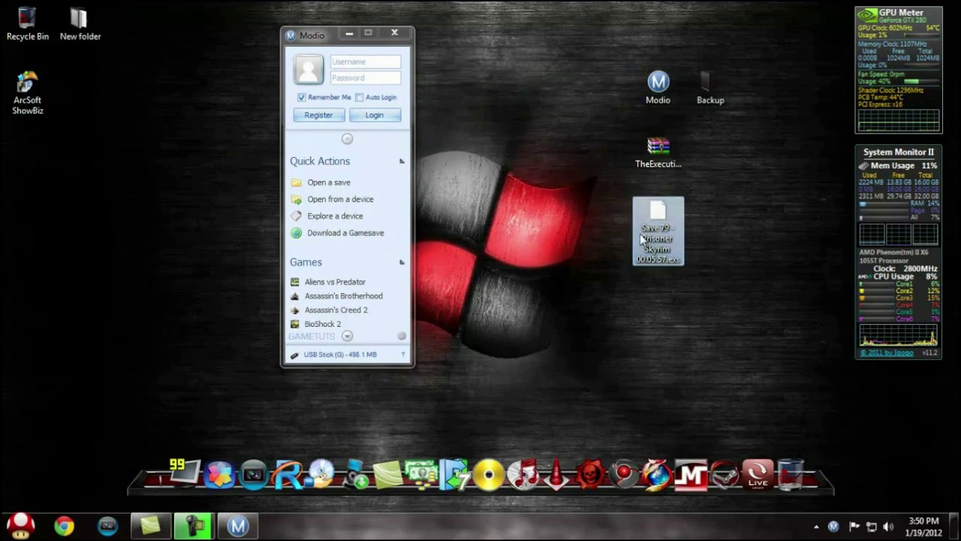
pyautogui.click(332, 217)
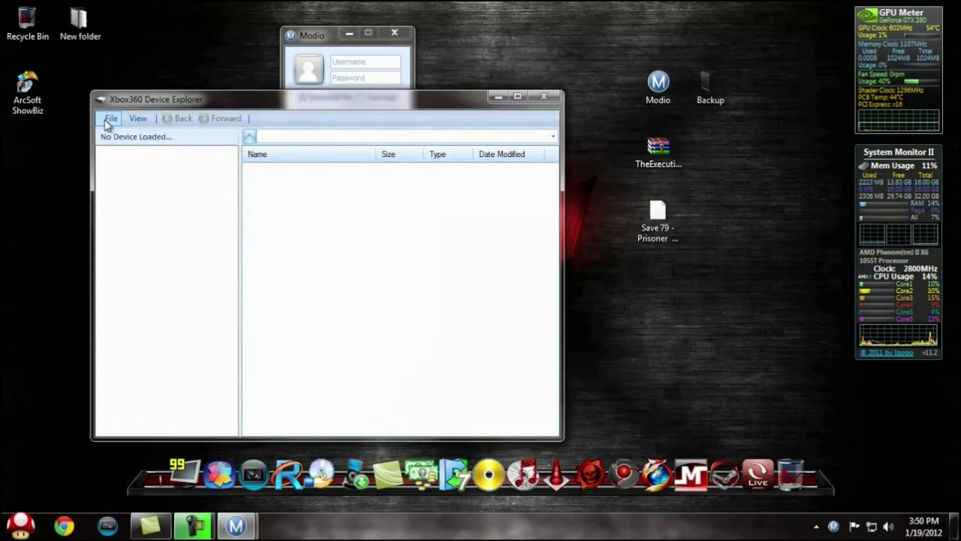
pyautogui.click(110, 118)
pyautogui.click(142, 133)
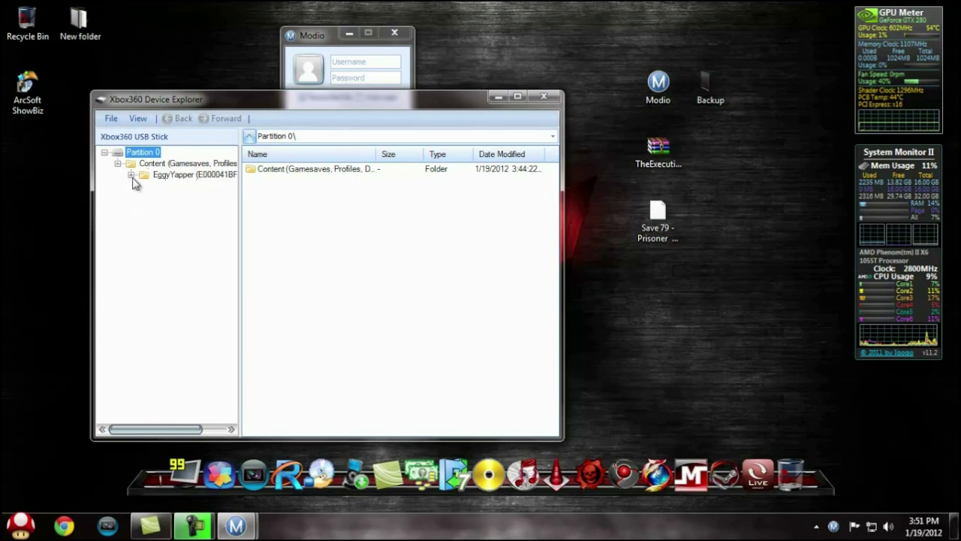
# Step: Expand the profile, Skyrim and Game Saves folders and select Save 5 - Prisoner
pyautogui.click(132, 177)
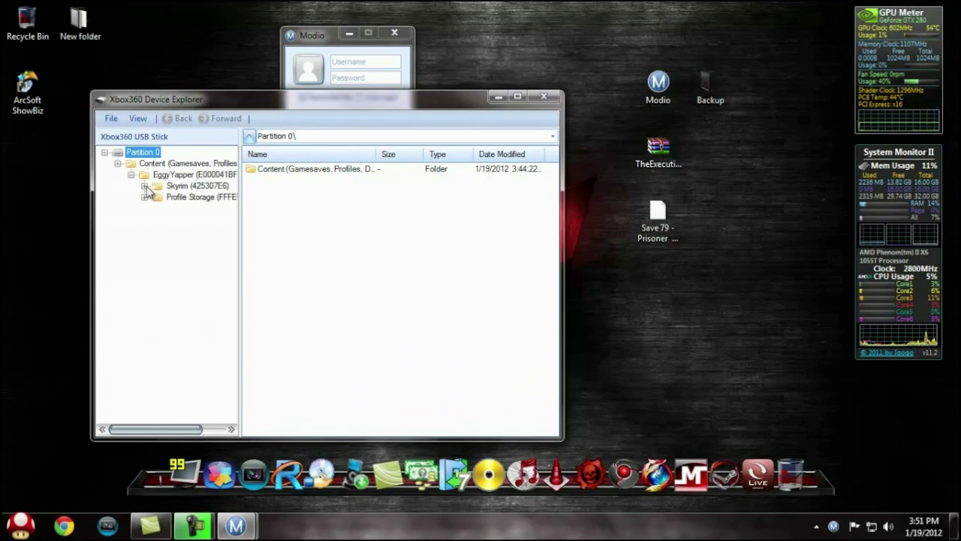
pyautogui.click(144, 186)
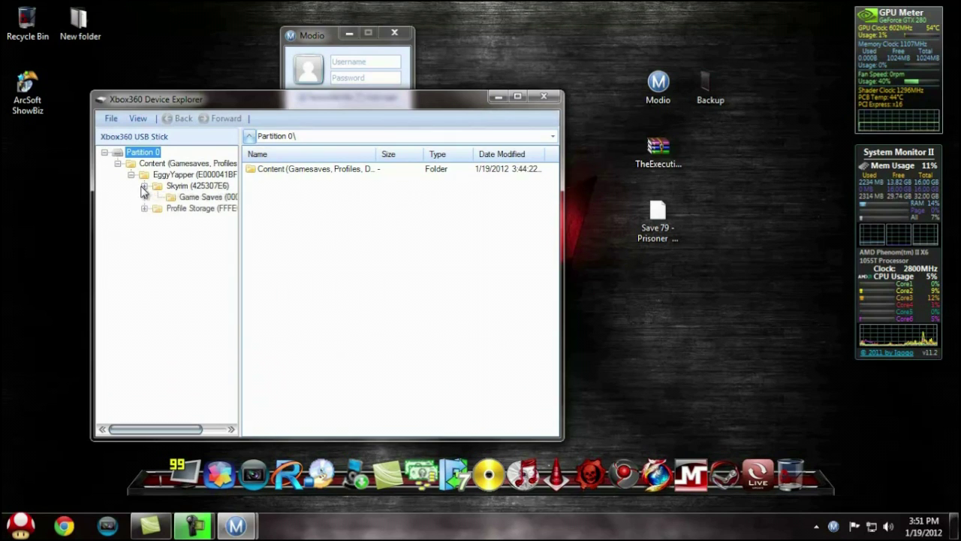
pyautogui.click(186, 198)
pyautogui.click(312, 171)
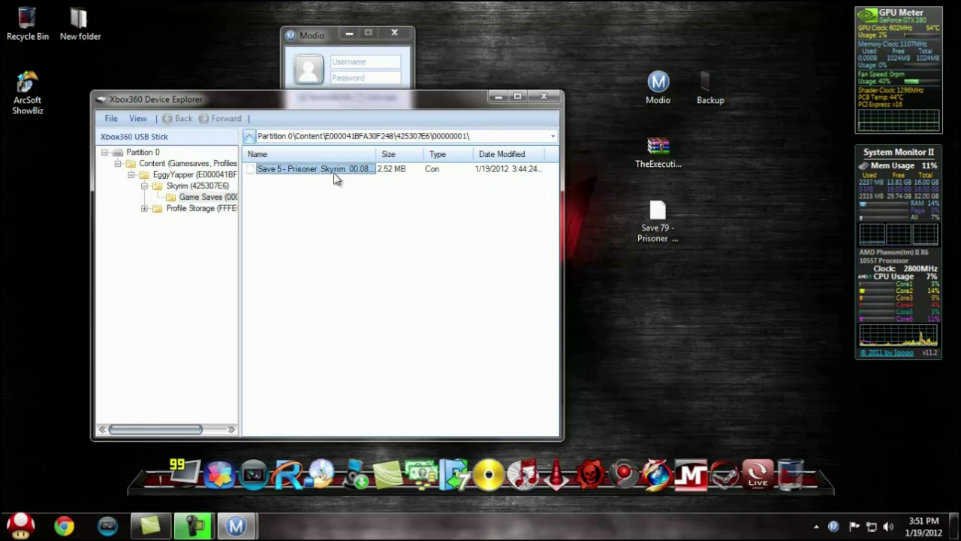
# Step: Drag the Save 5 - Prisoner file from the device explorer onto the desktop
pyautogui.moveTo(317, 176); pyautogui.dragTo(338, 172)
pyautogui.moveTo(664, 320); pyautogui.dragTo(665, 322)
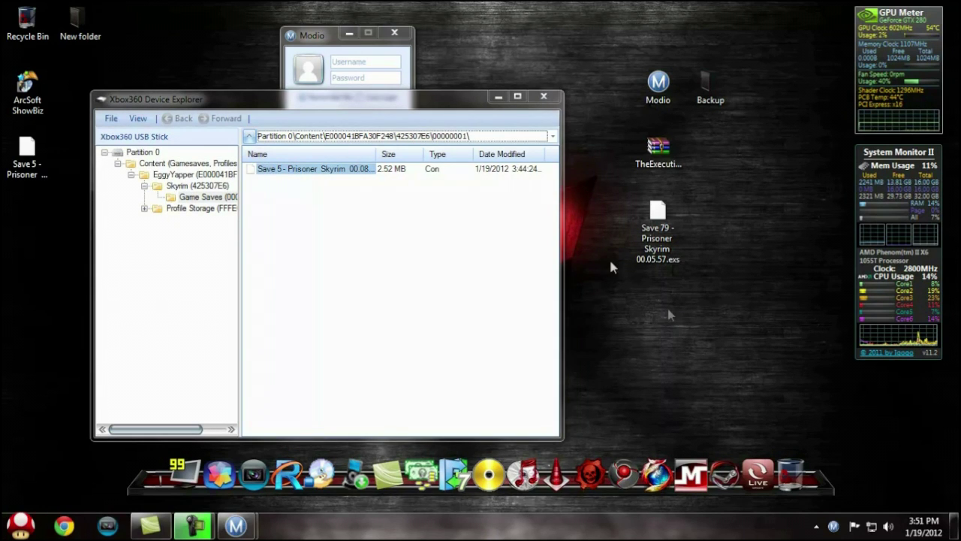
pyautogui.click(499, 99)
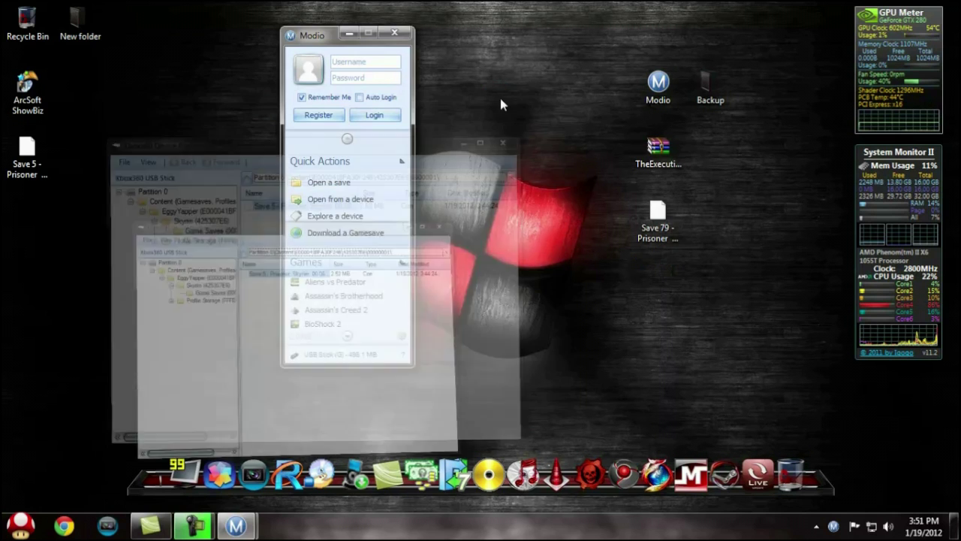
pyautogui.moveTo(27, 150); pyautogui.dragTo(648, 348)
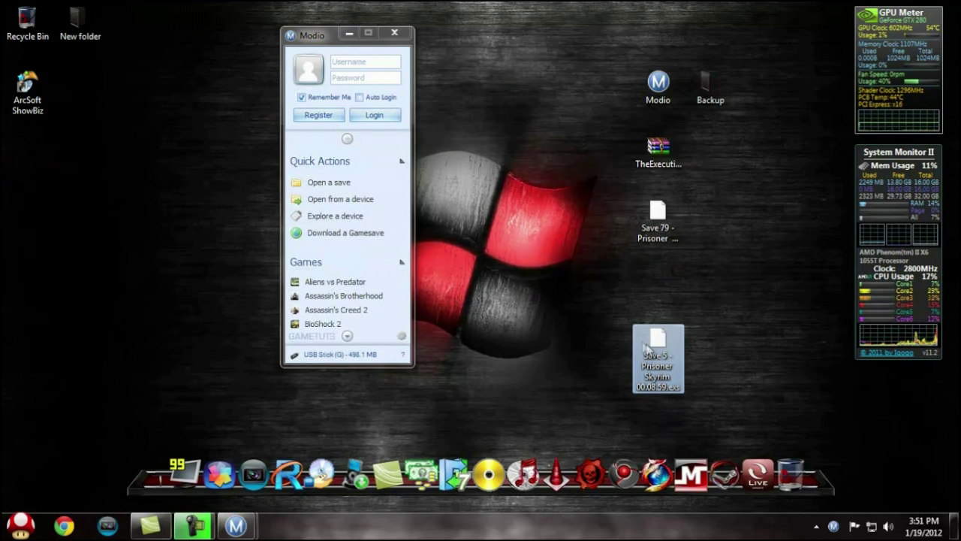
# Step: Paste a copy of the Save 5 file into the Backup folder and reposition it on the desktop
pyautogui.rightClick(685, 354)
pyautogui.click(718, 269)
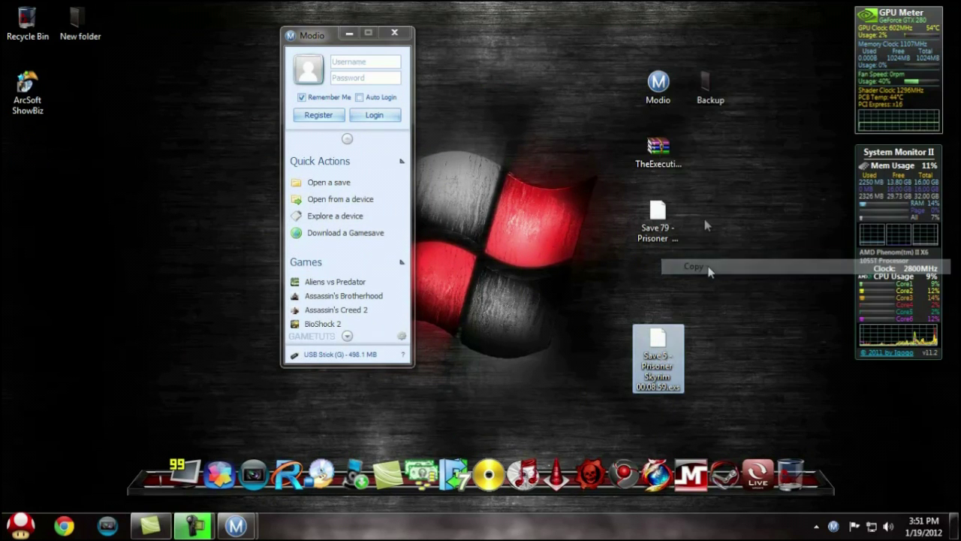
pyautogui.doubleClick(699, 91)
pyautogui.rightClick(537, 184)
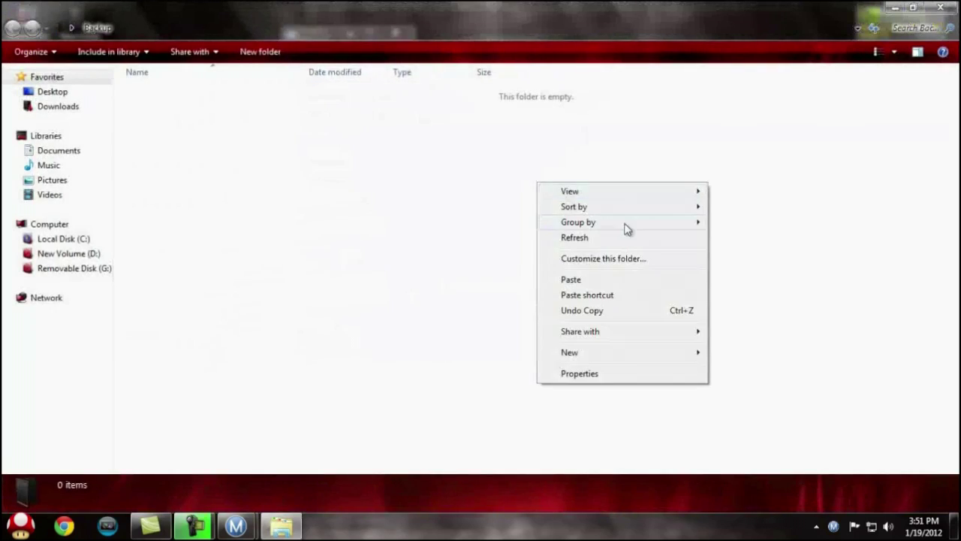
pyautogui.click(609, 280)
pyautogui.click(954, 7)
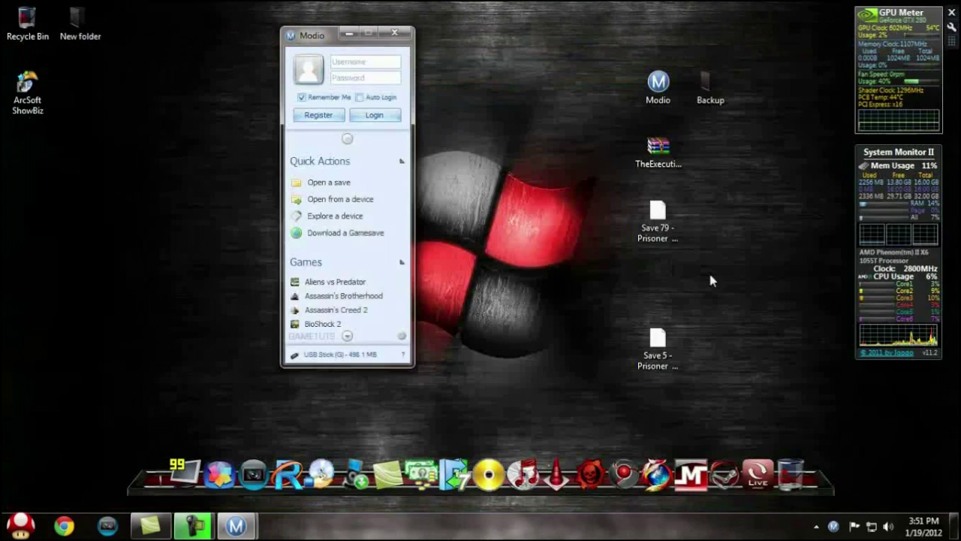
pyautogui.moveTo(655, 347); pyautogui.dragTo(530, 137)
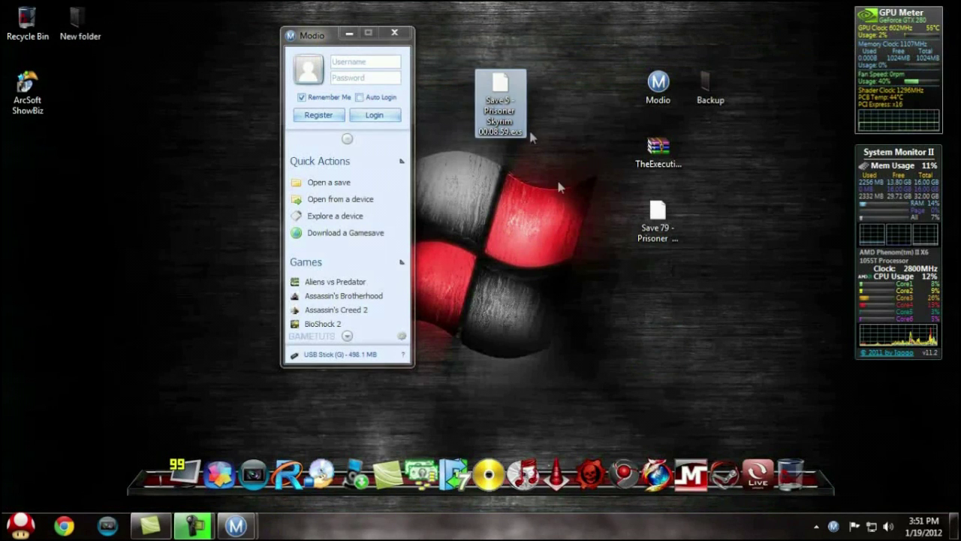
pyautogui.click(438, 190)
# Step: Load Save 5 - Prisoner into Modio's save editor by dragging it in, then select the Profile ID
pyautogui.click(325, 188)
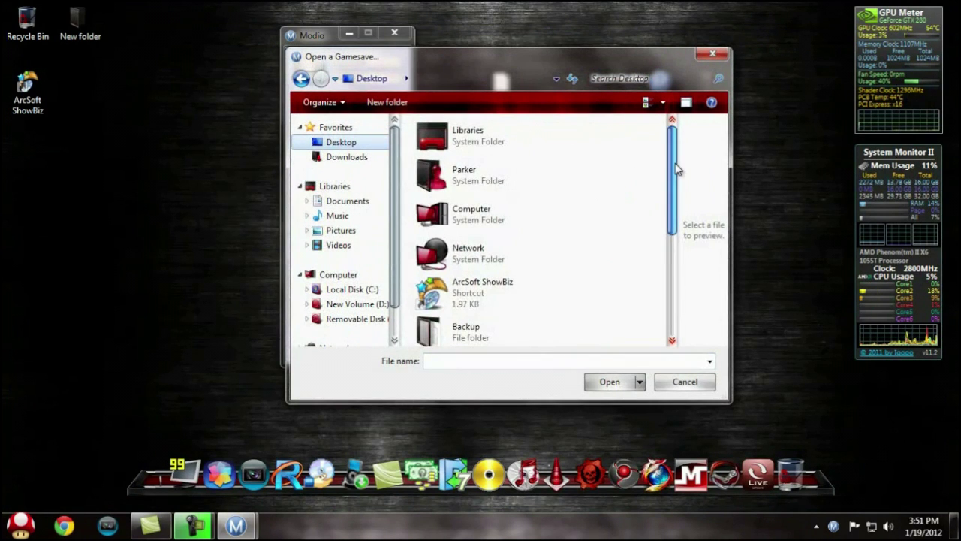
pyautogui.moveTo(674, 172); pyautogui.dragTo(668, 278)
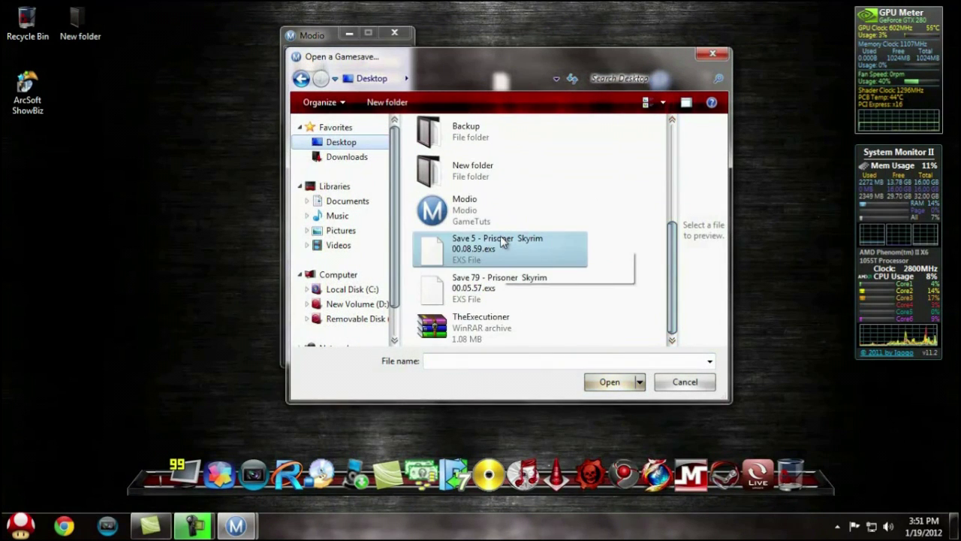
pyautogui.click(713, 54)
pyautogui.moveTo(518, 89); pyautogui.dragTo(347, 216)
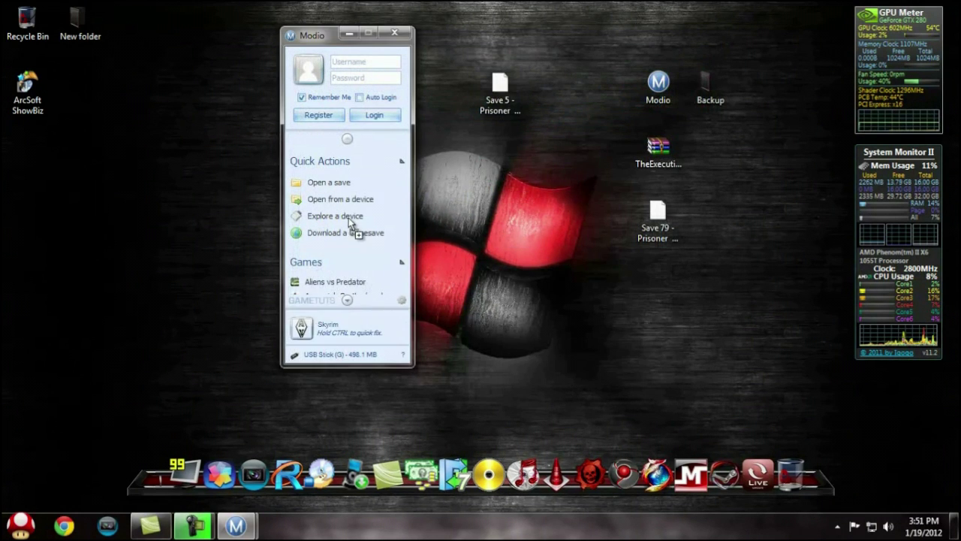
pyautogui.moveTo(231, 123); pyautogui.dragTo(361, 118)
pyautogui.moveTo(340, 203); pyautogui.dragTo(301, 204)
# Step: Cut Save 5's Profile ID and paste it into a new Notepad note
pyautogui.rightClick(370, 201)
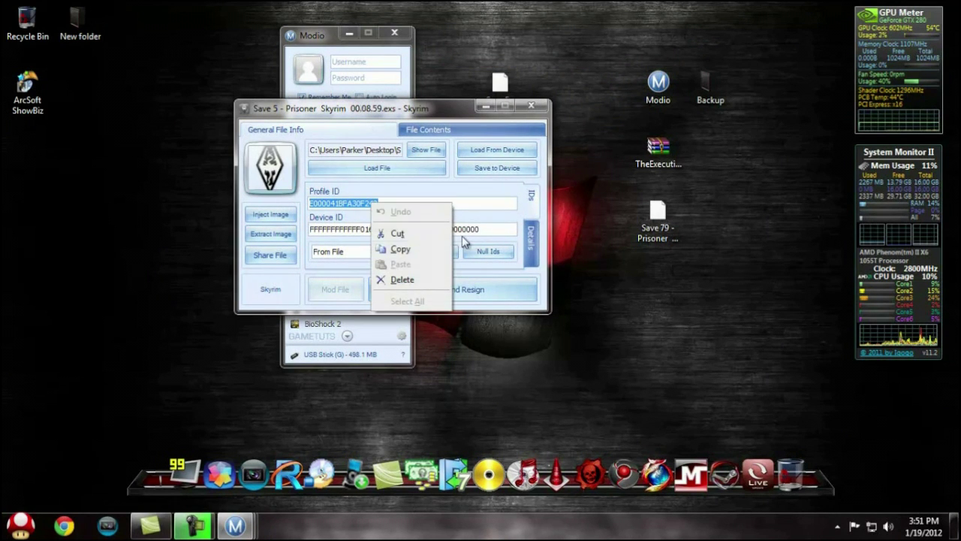
pyautogui.click(390, 228)
pyautogui.click(20, 525)
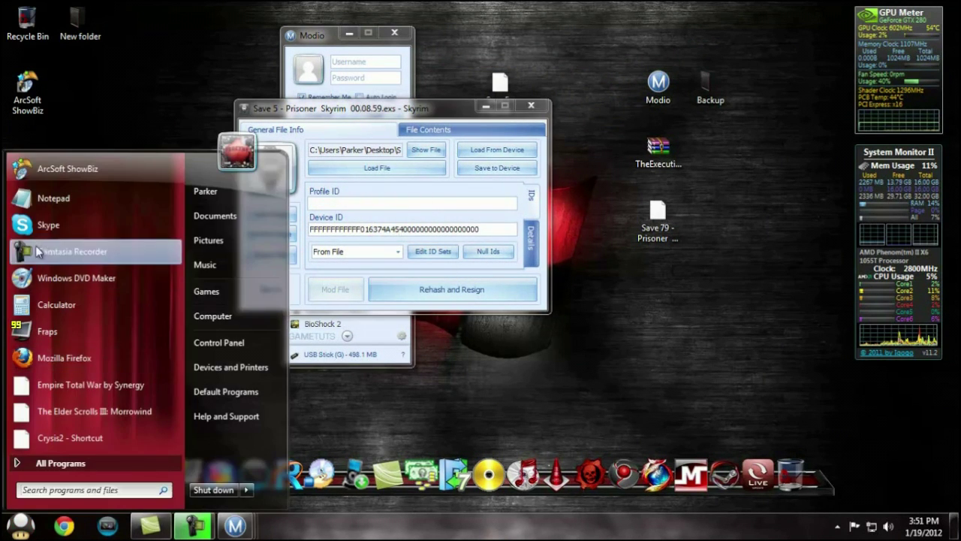
pyautogui.click(46, 197)
pyautogui.rightClick(273, 291)
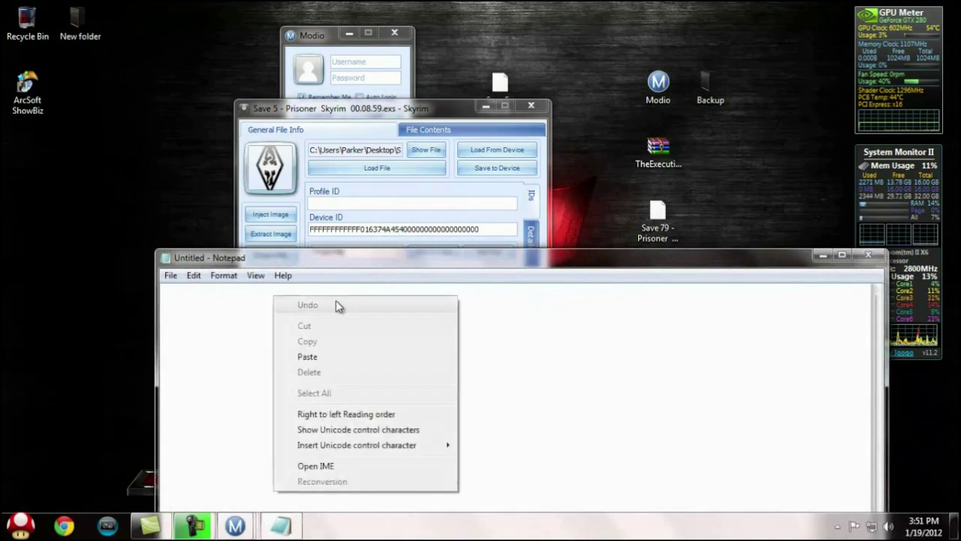
pyautogui.click(338, 359)
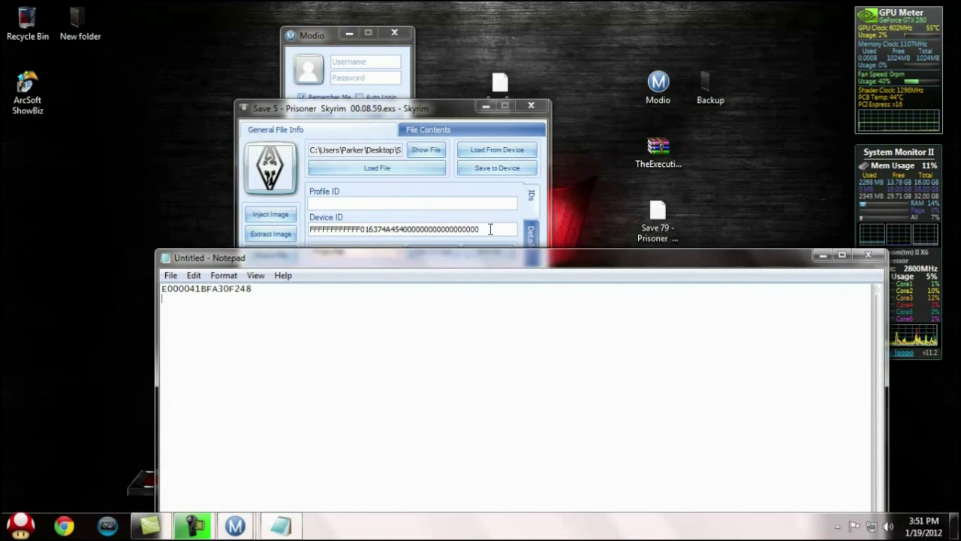
# Step: Cut Save 5's Device ID into the note's second line, then minimize Notepad
pyautogui.moveTo(489, 229); pyautogui.dragTo(224, 225)
pyautogui.rightClick(360, 230)
pyautogui.click(423, 262)
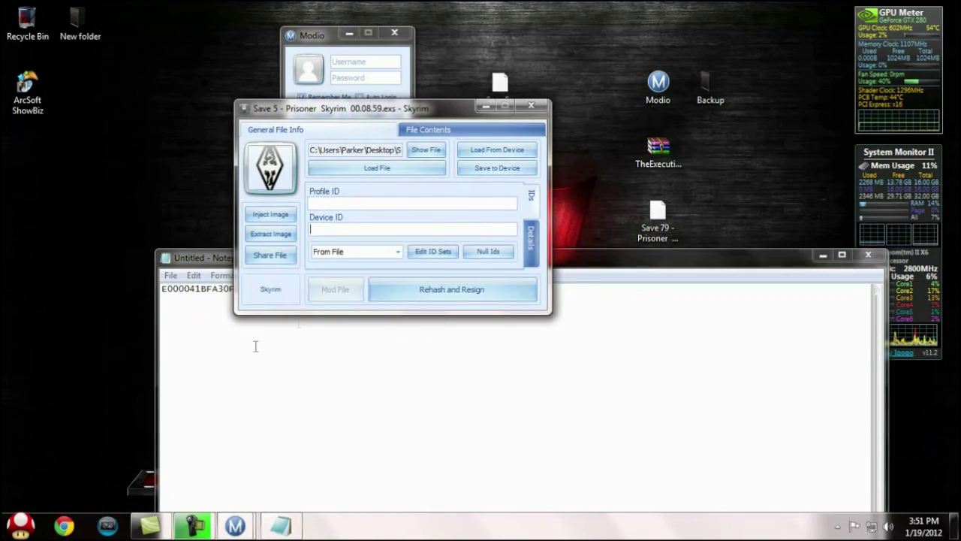
pyautogui.rightClick(170, 309)
pyautogui.click(214, 369)
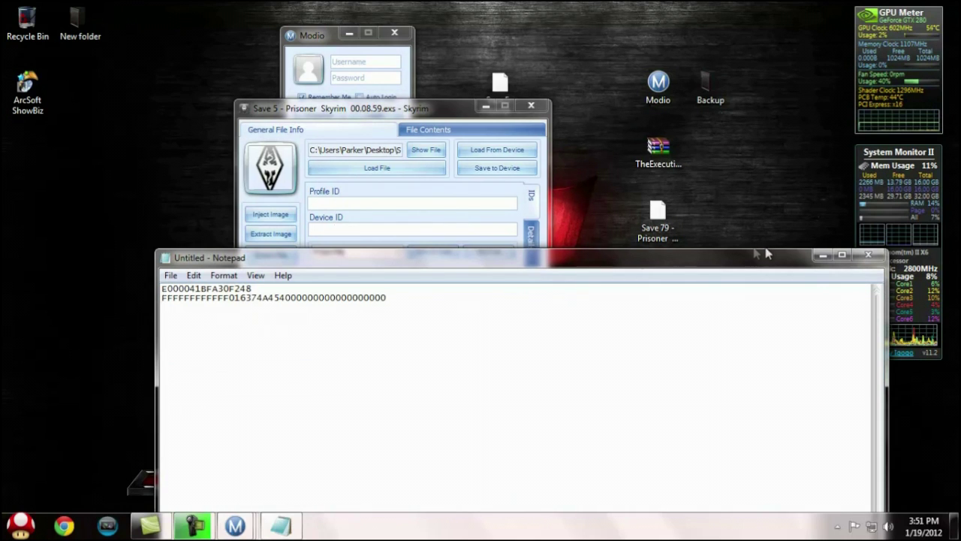
pyautogui.click(823, 255)
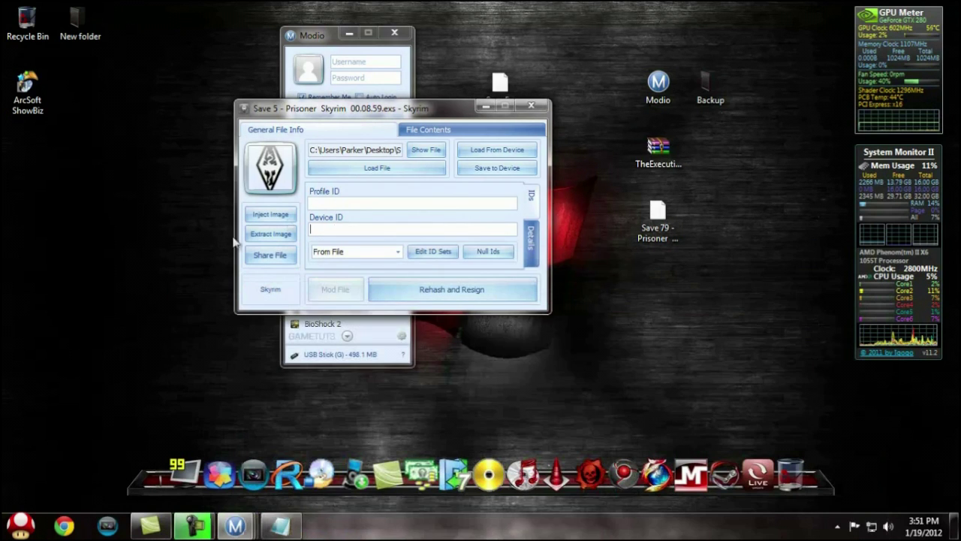
# Step: Close the Save 5 editor and drag the Save 5 file to the Recycle Bin
pyautogui.click(530, 107)
pyautogui.moveTo(500, 83); pyautogui.dragTo(28, 29)
pyautogui.moveTo(652, 214); pyautogui.dragTo(548, 150)
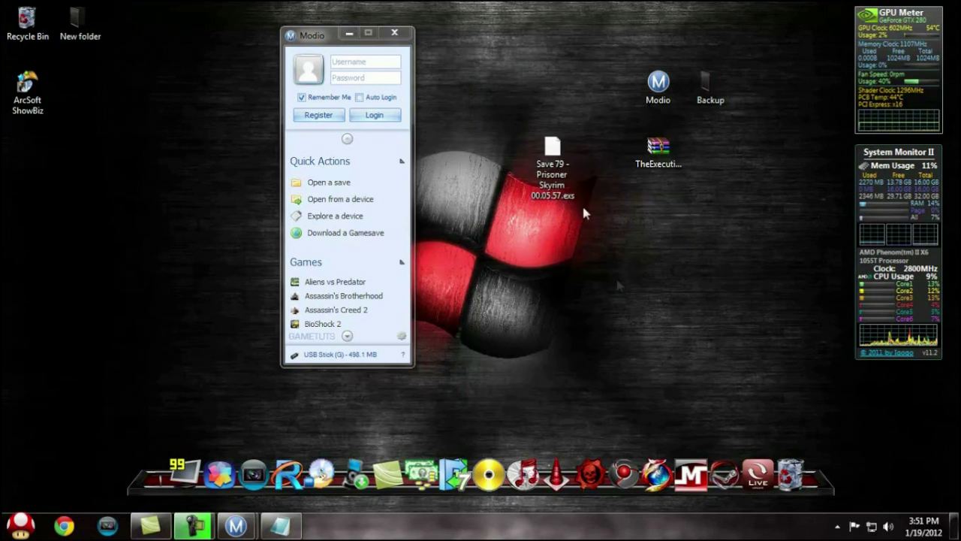
# Step: Open Save 79 and replace its Device ID with the one saved in Notepad
pyautogui.doubleClick(552, 167)
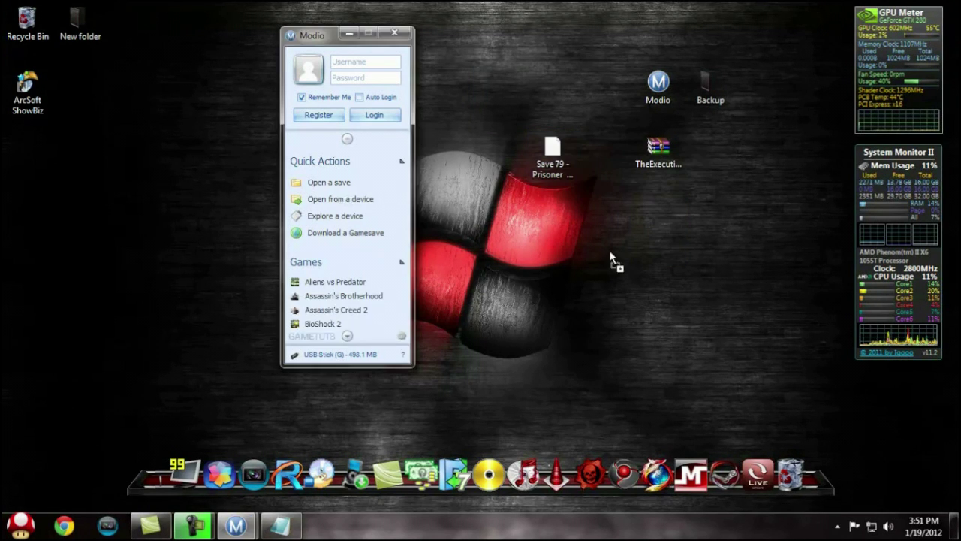
pyautogui.click(292, 528)
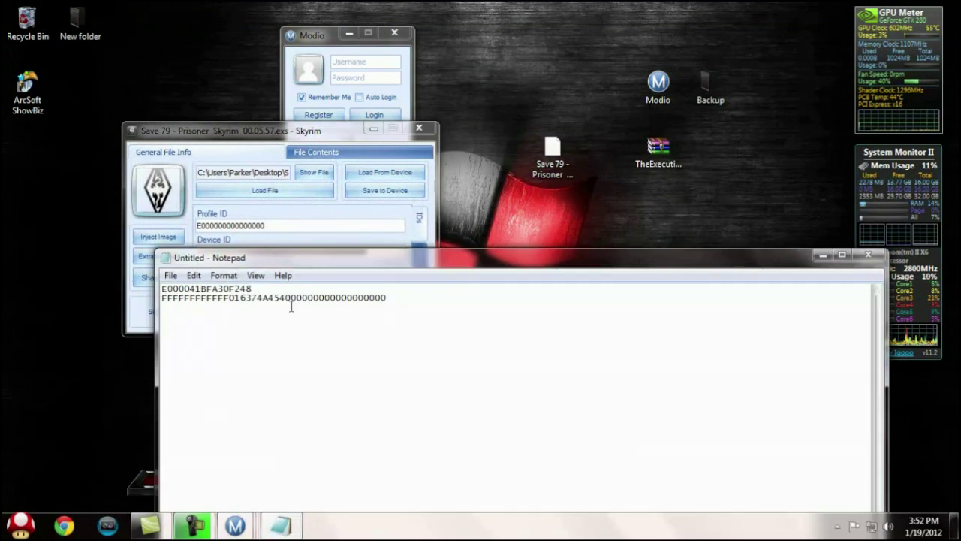
pyautogui.moveTo(313, 264); pyautogui.dragTo(382, 346)
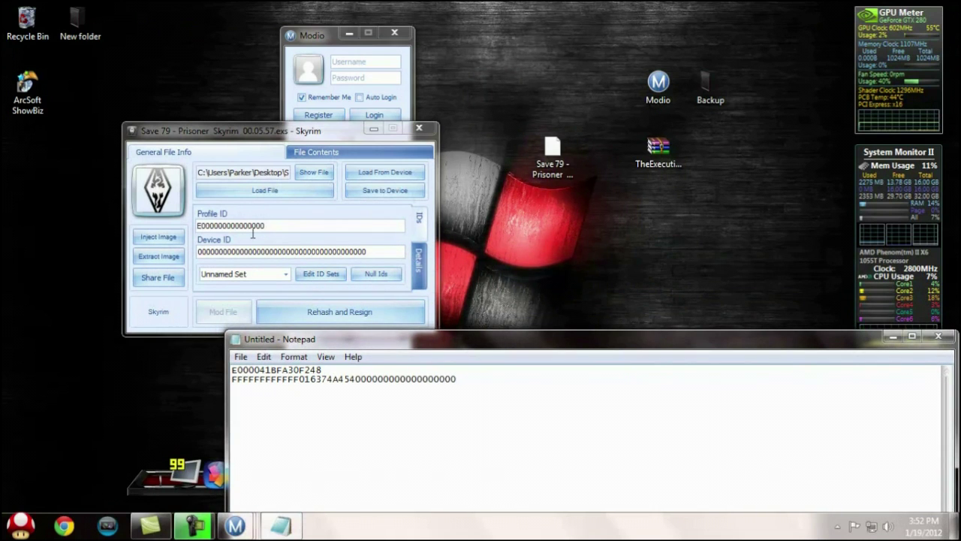
pyautogui.doubleClick(352, 254)
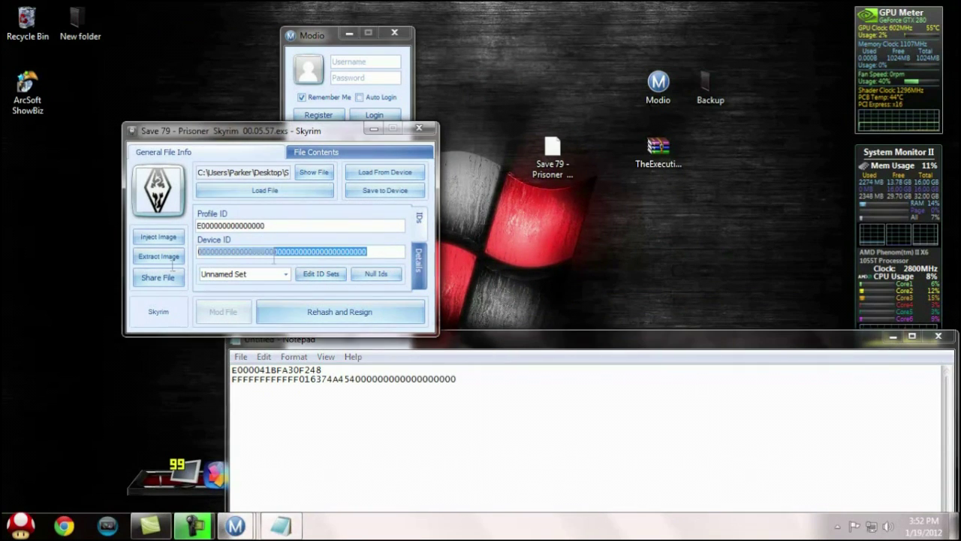
pyautogui.rightClick(236, 253)
pyautogui.click(264, 311)
# Step: Copy the noted Profile ID and paste it over Save 79's Profile ID
pyautogui.moveTo(375, 370); pyautogui.dragTo(239, 371)
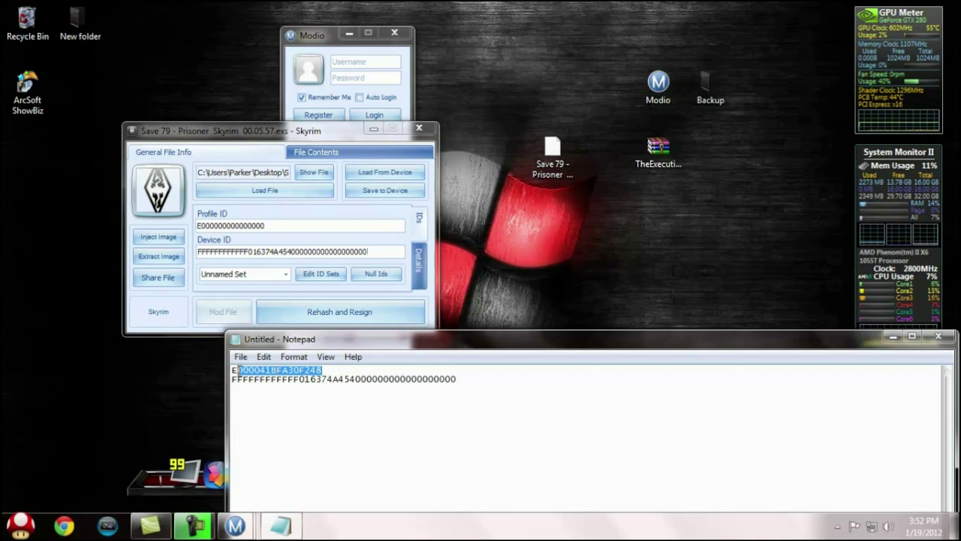
pyautogui.rightClick(268, 379)
pyautogui.click(338, 222)
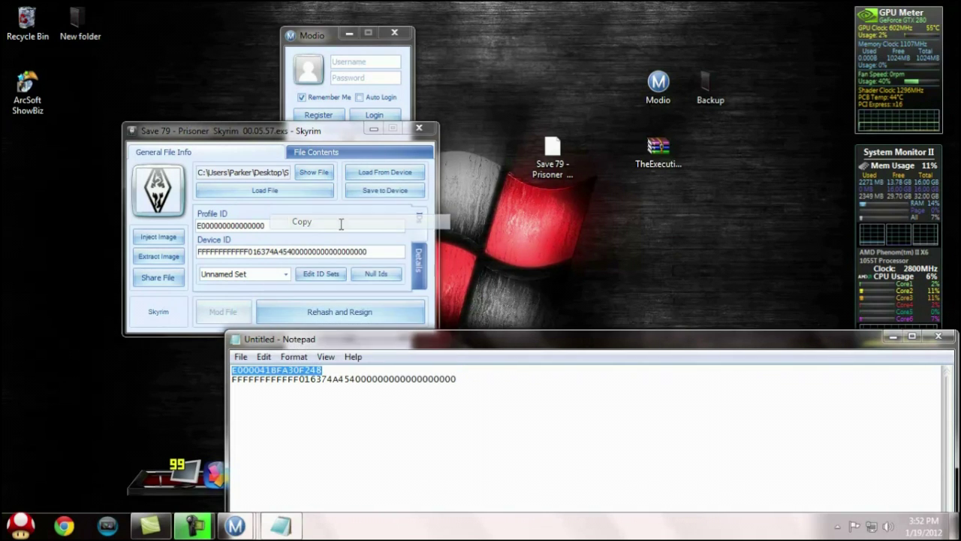
pyautogui.click(310, 225)
pyautogui.moveTo(310, 225); pyautogui.dragTo(191, 233)
pyautogui.rightClick(248, 223)
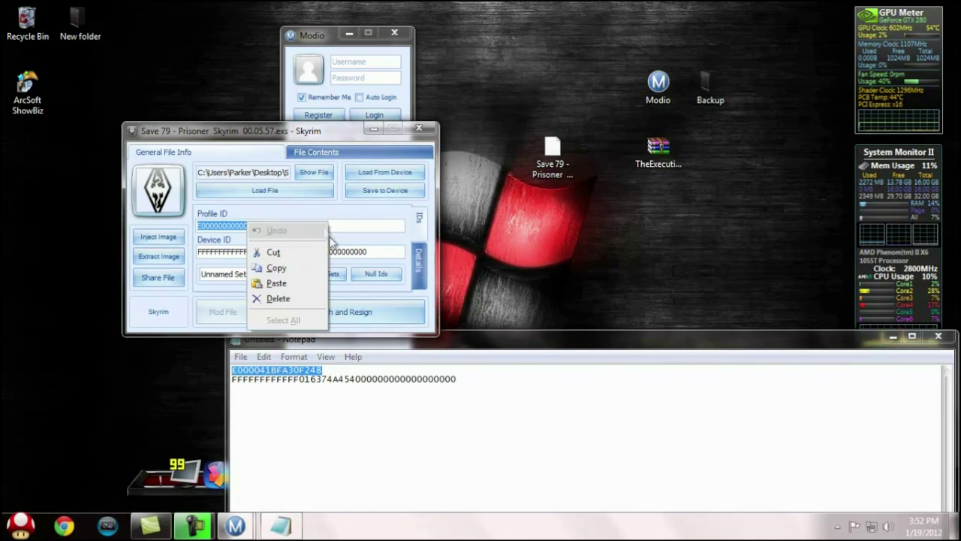
pyautogui.click(284, 284)
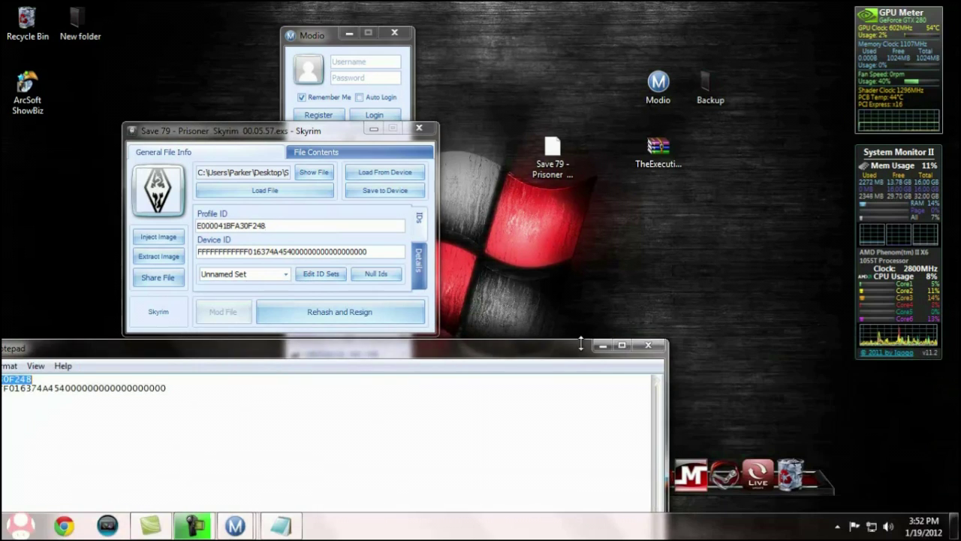
# Step: Rehash and resign Save 79, then close its editor
pyautogui.click(313, 315)
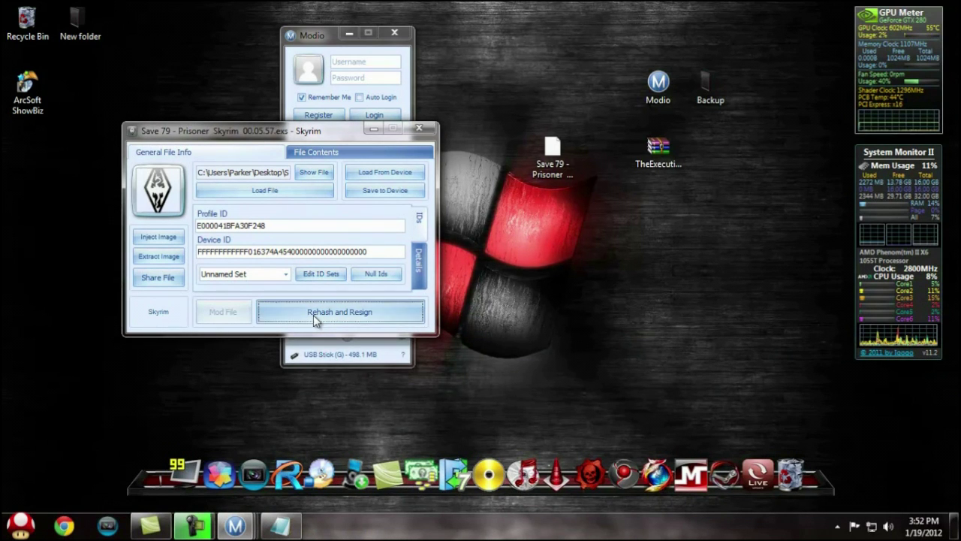
pyautogui.click(307, 314)
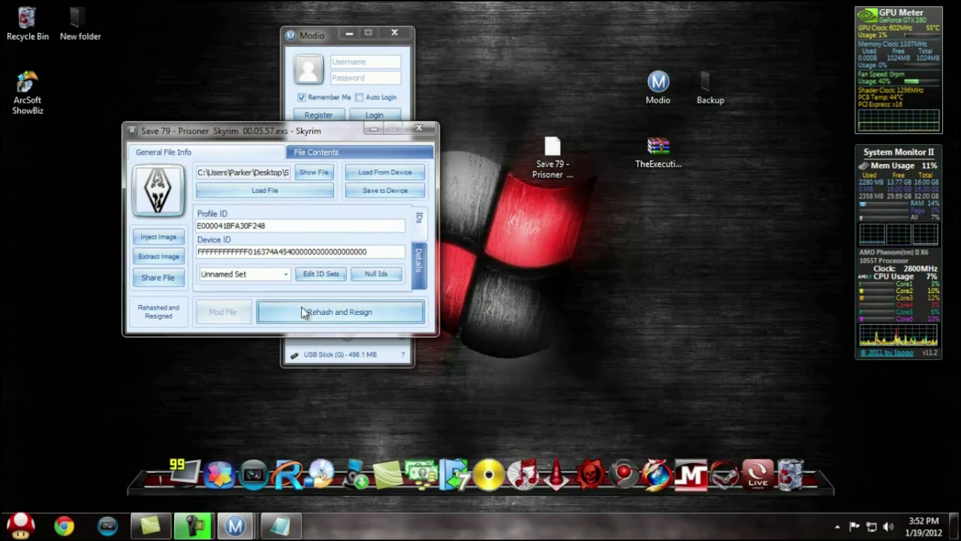
pyautogui.click(419, 128)
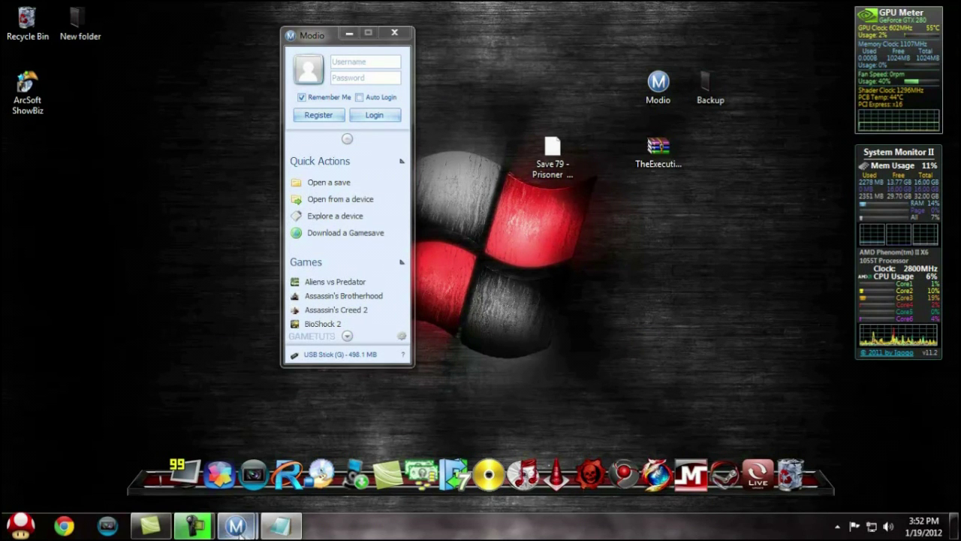
# Step: Copy Save 79 into the USB stick's Game Saves folder beside Save 5
pyautogui.moveTo(236, 526)
pyautogui.click(328, 473)
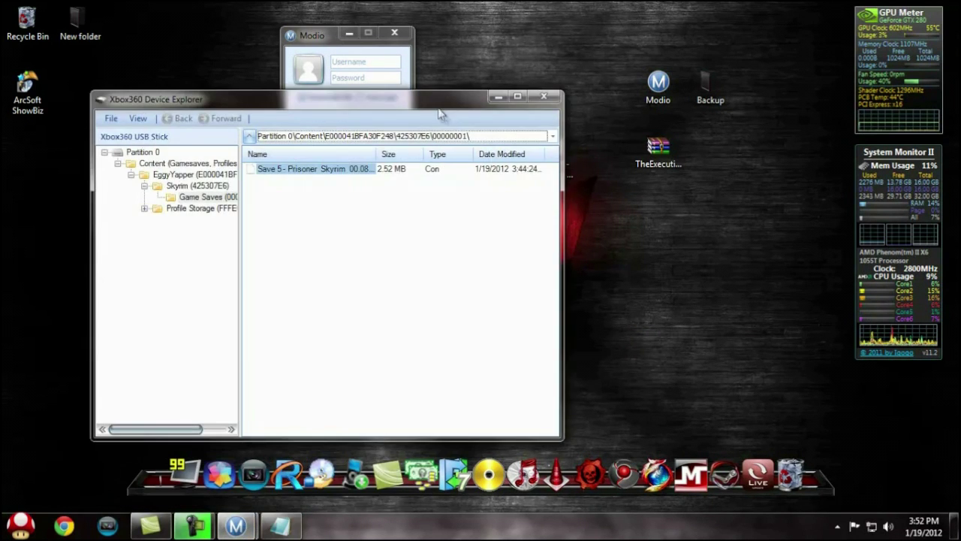
pyautogui.moveTo(441, 114); pyautogui.dragTo(691, 246)
pyautogui.moveTo(556, 153); pyautogui.dragTo(636, 347)
pyautogui.click(593, 313)
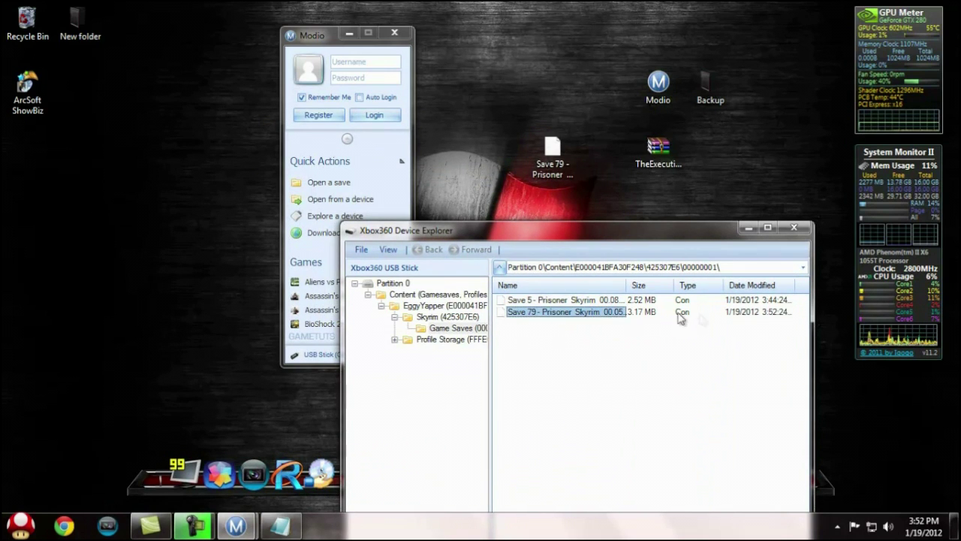
# Step: Line up the Save 79 and TheExecutioner desktop icons, then close the device explorer
pyautogui.moveTo(553, 150); pyautogui.dragTo(501, 94)
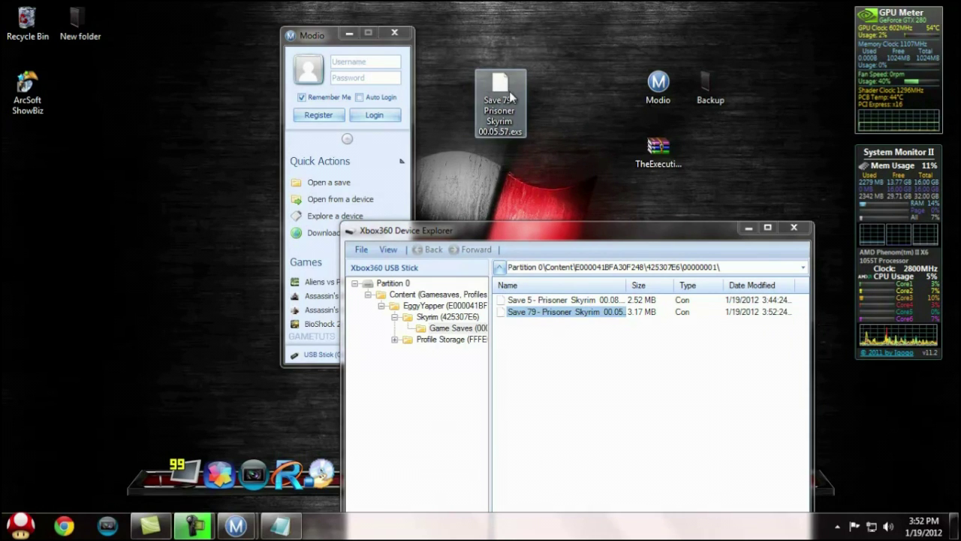
pyautogui.moveTo(489, 100); pyautogui.dragTo(489, 37)
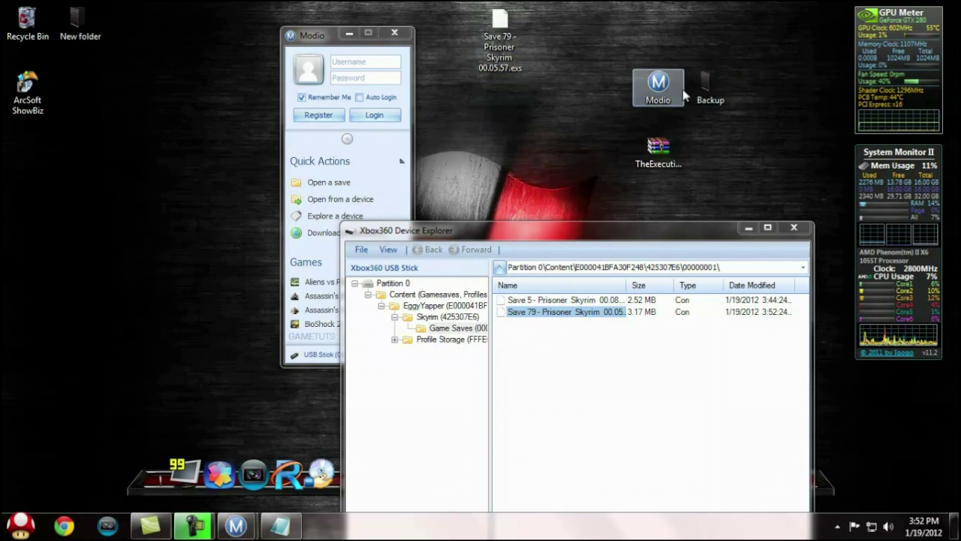
pyautogui.moveTo(659, 147); pyautogui.dragTo(501, 90)
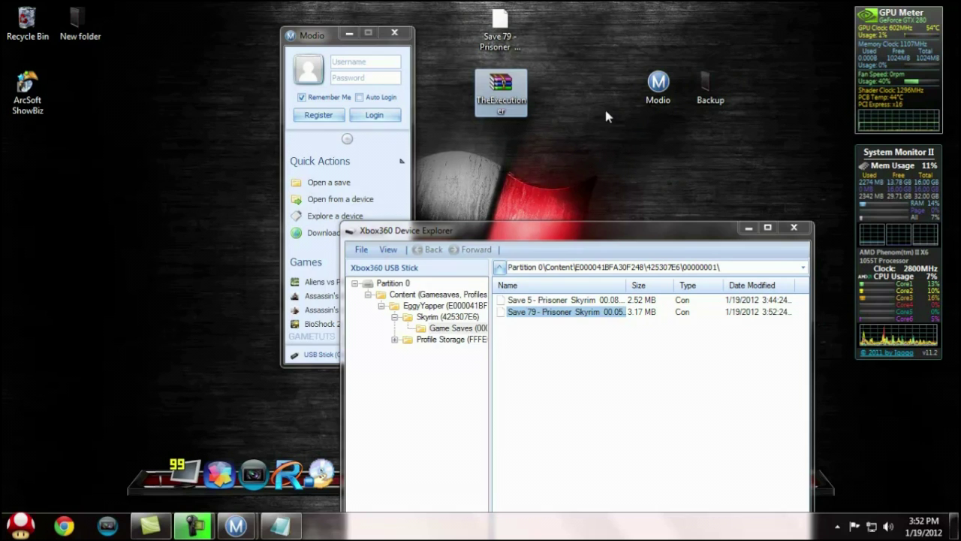
pyautogui.click(803, 232)
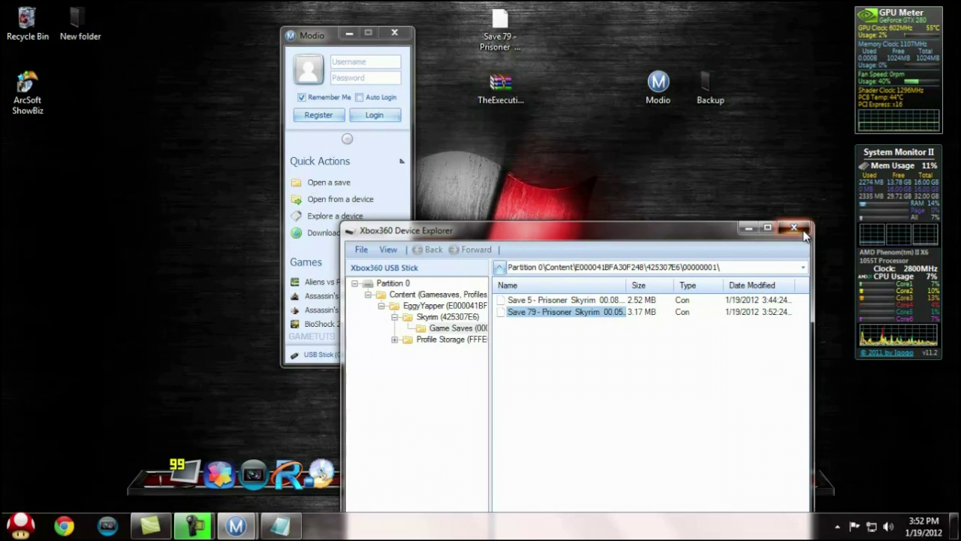
pyautogui.click(747, 230)
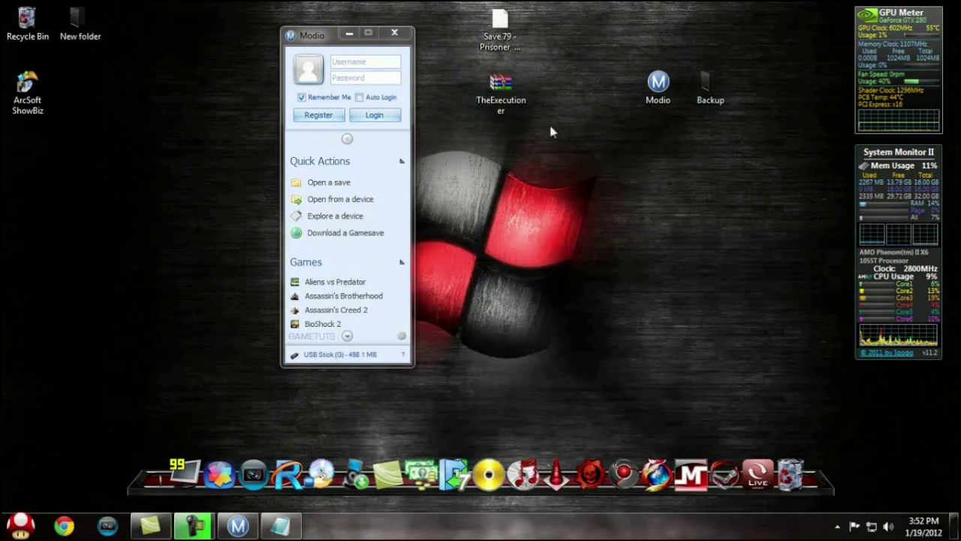
# Step: Extract the download into a TheExecutioner folder, open it and read the Read me! notes
pyautogui.rightClick(507, 91)
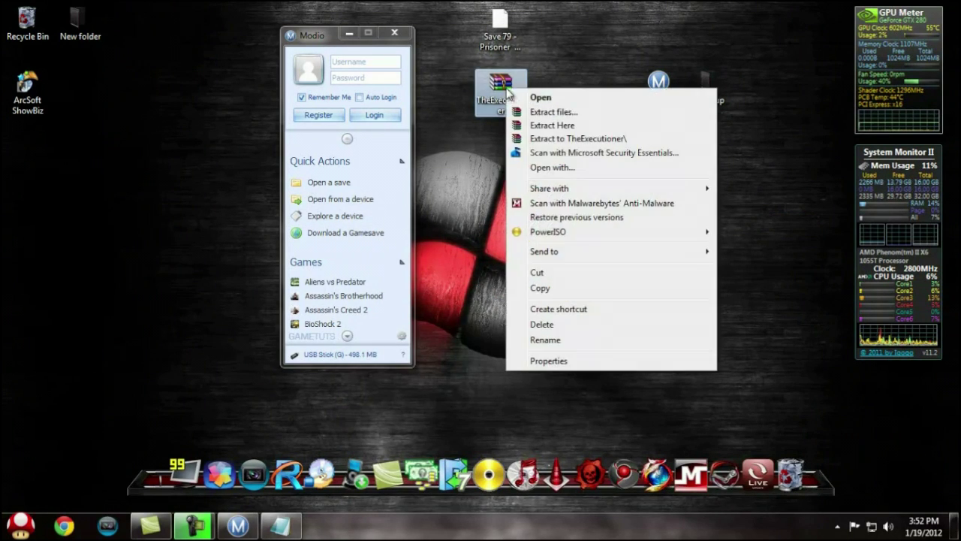
pyautogui.click(584, 143)
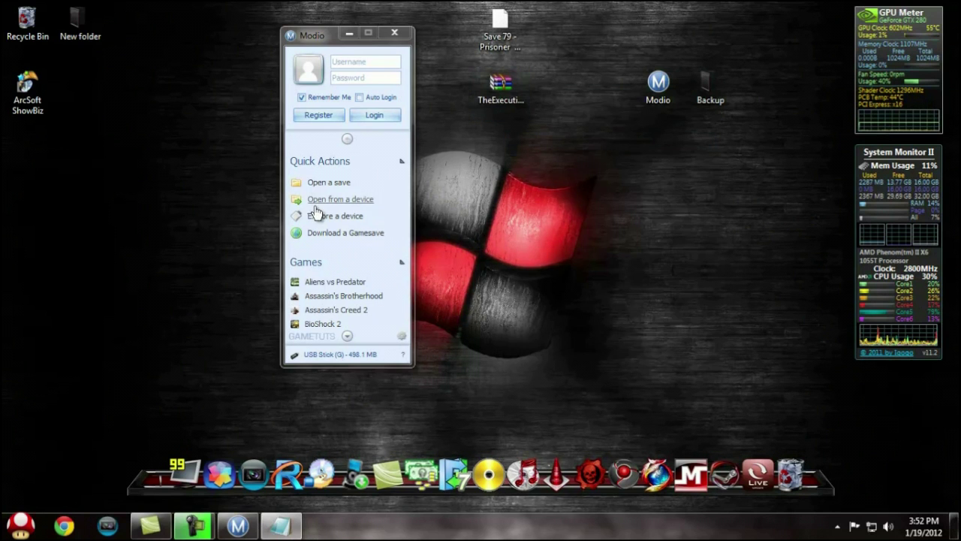
pyautogui.moveTo(26, 150); pyautogui.dragTo(670, 278)
pyautogui.doubleClick(669, 278)
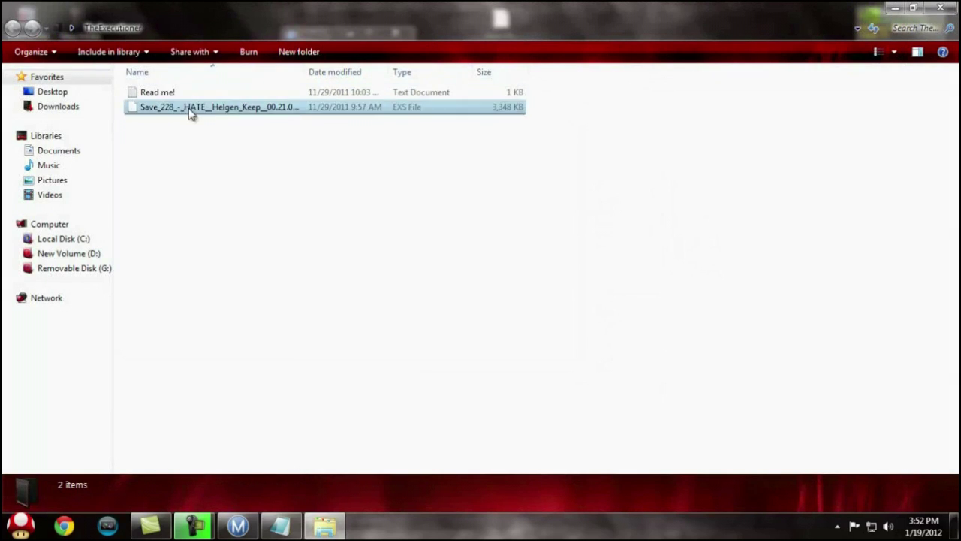
pyautogui.doubleClick(178, 92)
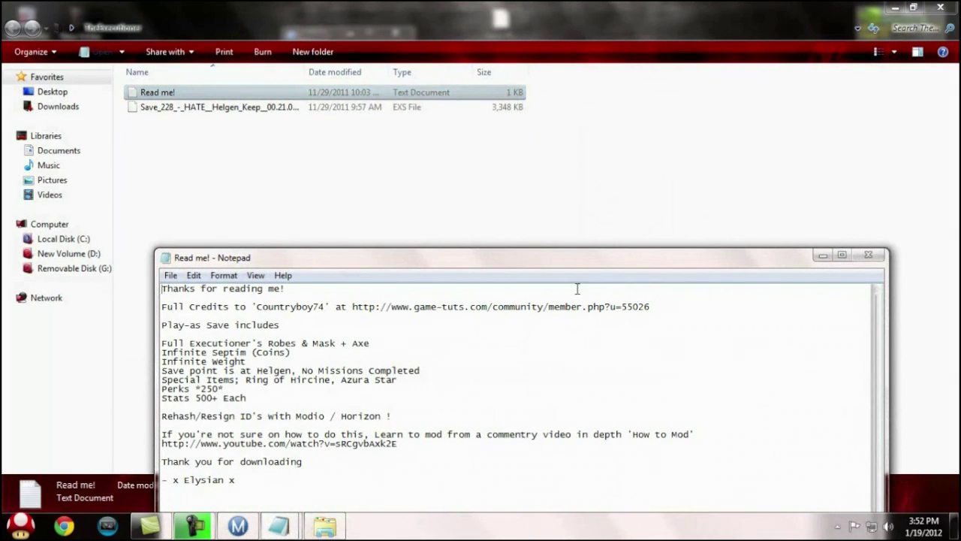
pyautogui.click(869, 254)
# Step: Move Save_228 from TheExecutioner onto the desktop and open it in the Skyrim editor
pyautogui.click(245, 106)
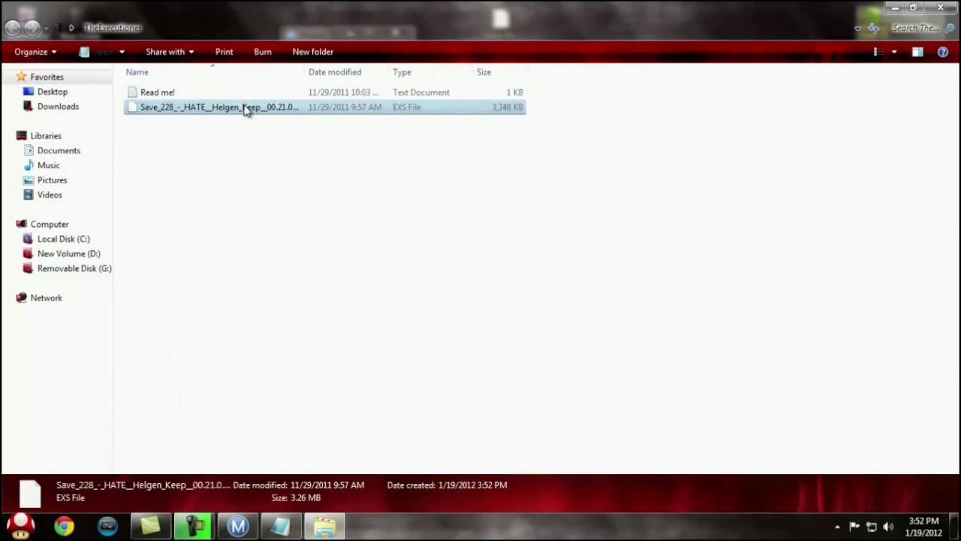
pyautogui.rightClick(240, 108)
pyautogui.click(292, 289)
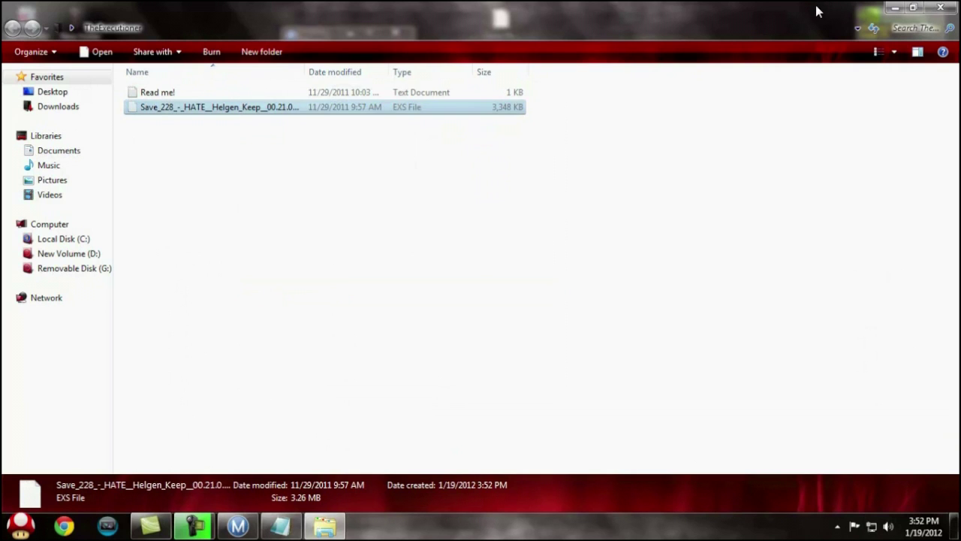
pyautogui.click(937, 9)
pyautogui.rightClick(657, 231)
pyautogui.rightClick(485, 199)
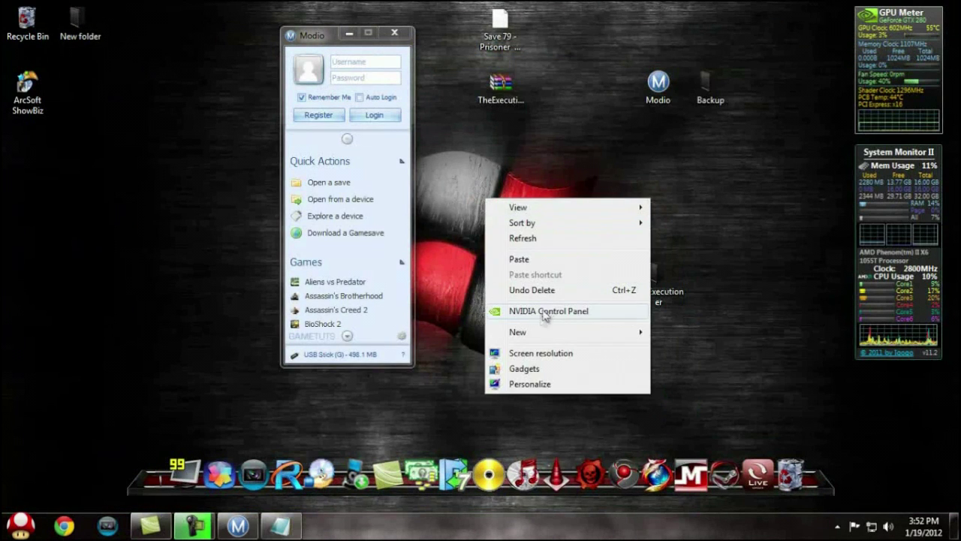
pyautogui.click(548, 260)
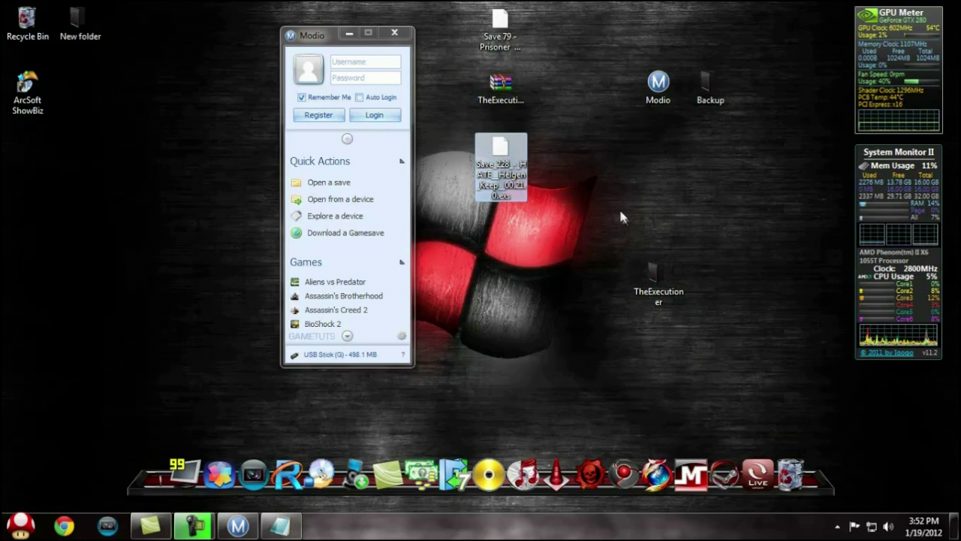
pyautogui.moveTo(501, 169); pyautogui.dragTo(605, 169)
pyautogui.click(605, 159)
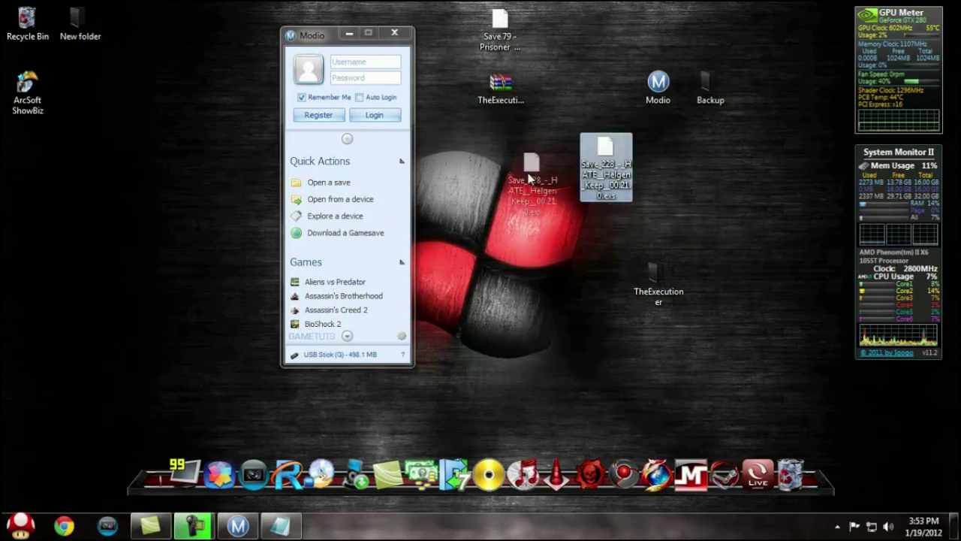
pyautogui.click(344, 187)
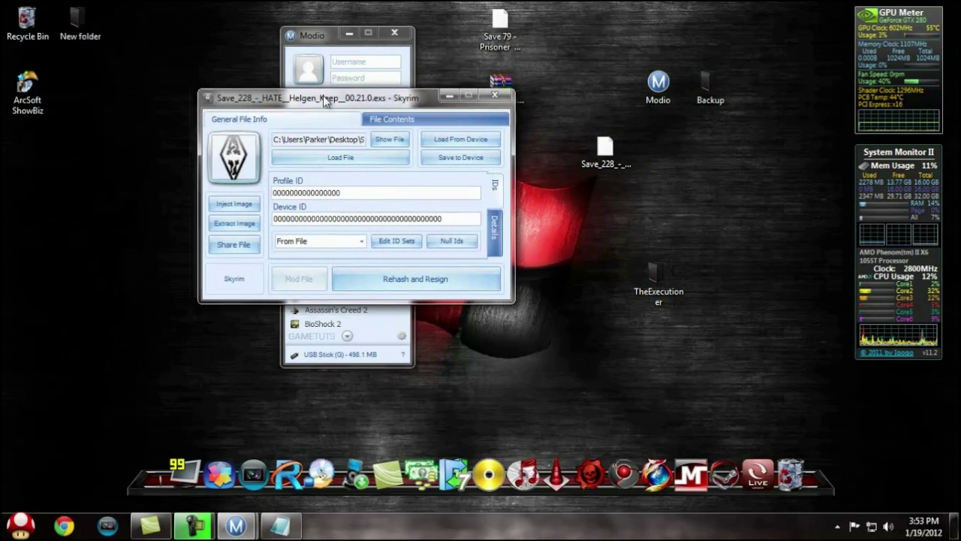
# Step: Place the Notepad of Save 5 IDs below the editor, keep From File, and open Edit ID Sets
pyautogui.click(293, 529)
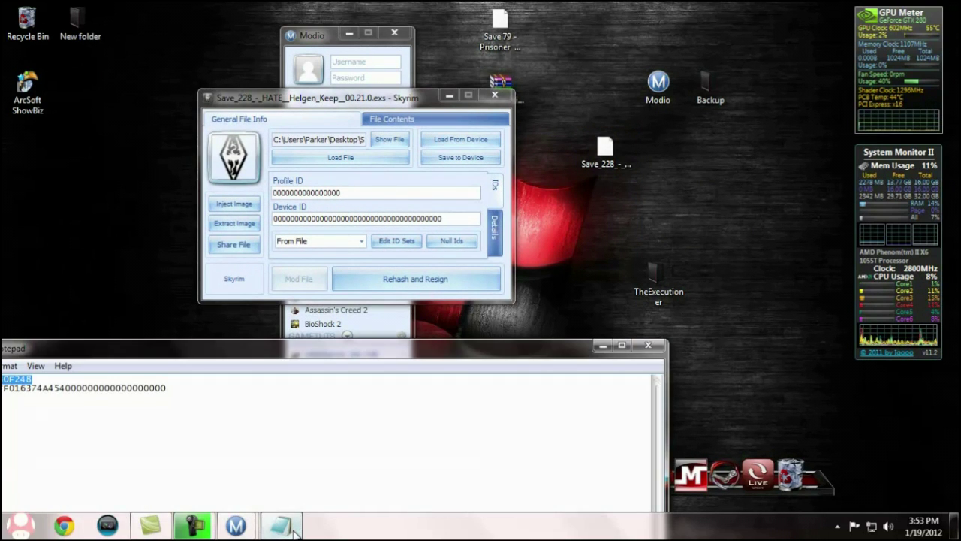
pyautogui.moveTo(271, 350); pyautogui.dragTo(499, 325)
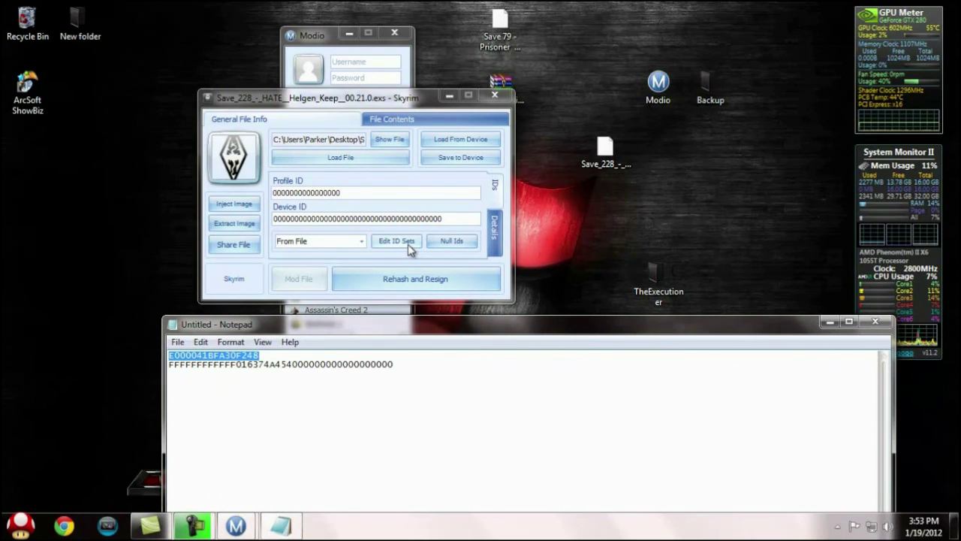
pyautogui.click(363, 242)
pyautogui.click(363, 242)
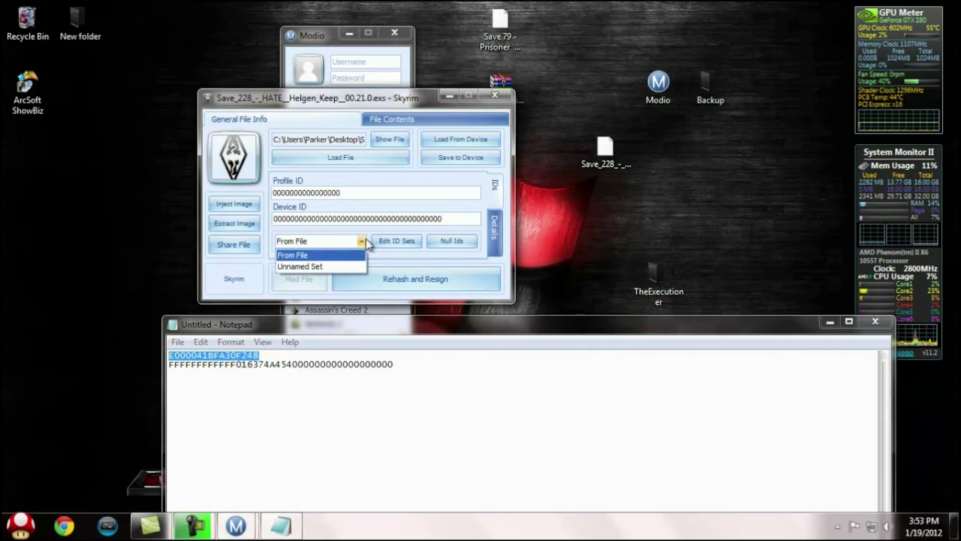
pyautogui.click(365, 243)
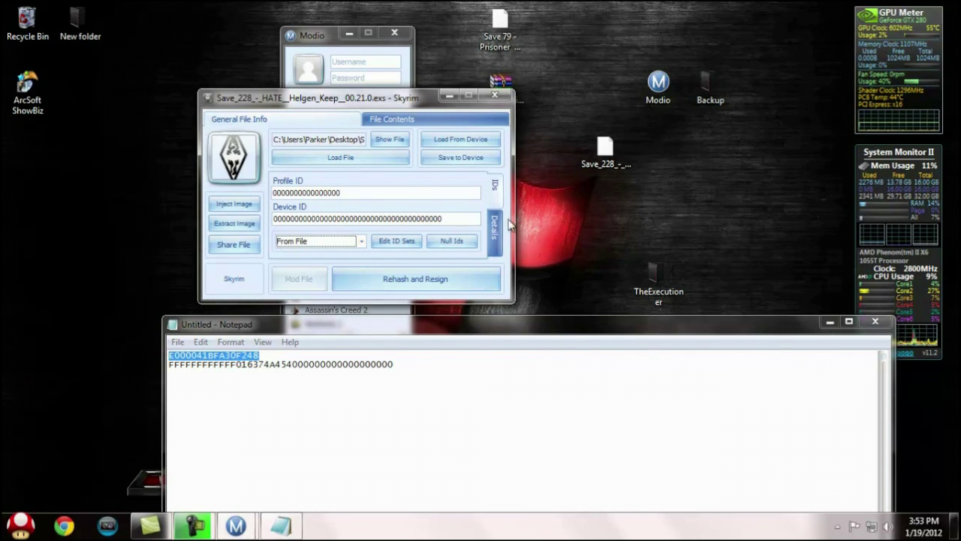
pyautogui.click(389, 244)
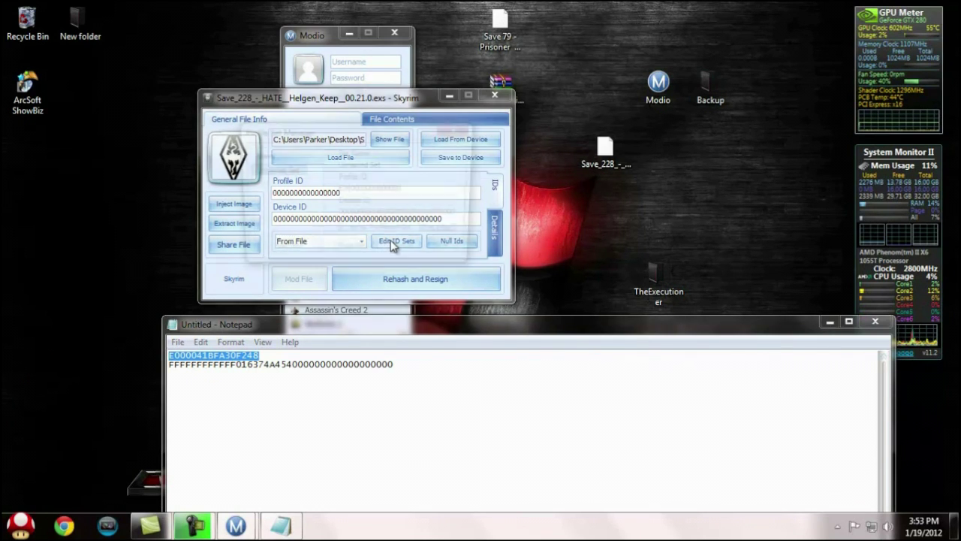
# Step: Select the unnamed ID set and replace its Profile ID with the one from Notepad
pyautogui.click(289, 173)
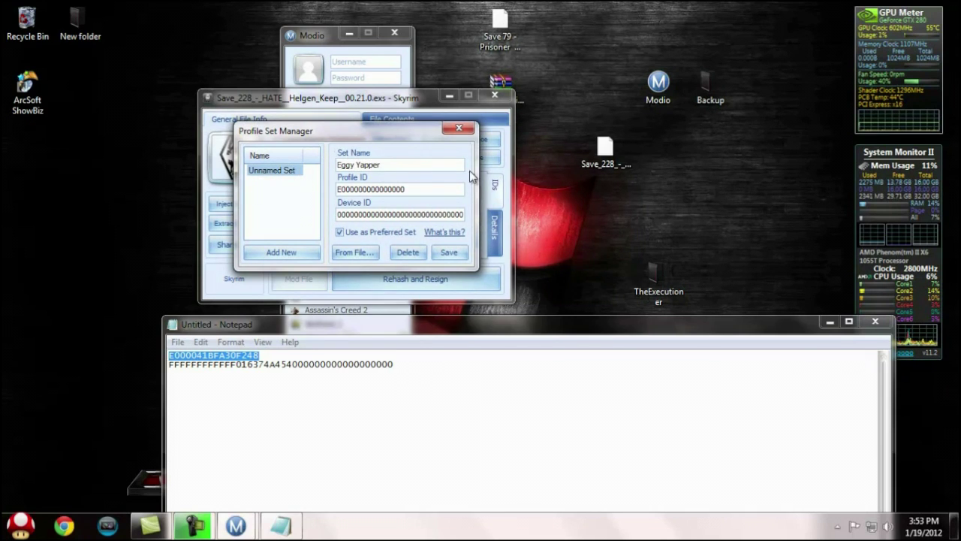
pyautogui.moveTo(434, 193); pyautogui.dragTo(264, 188)
pyautogui.rightClick(386, 187)
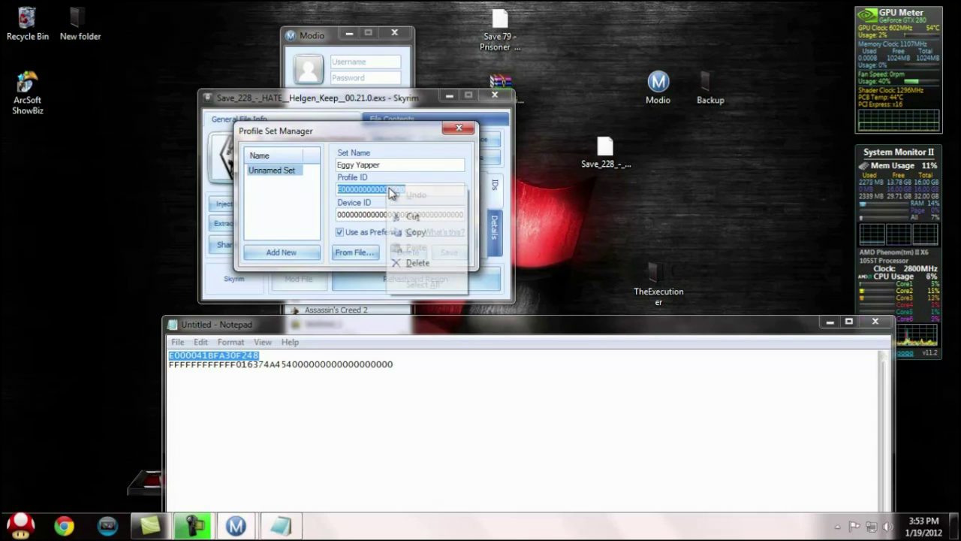
pyautogui.click(409, 232)
pyautogui.click(174, 365)
pyautogui.moveTo(174, 365); pyautogui.dragTo(169, 355)
pyautogui.rightClick(252, 351)
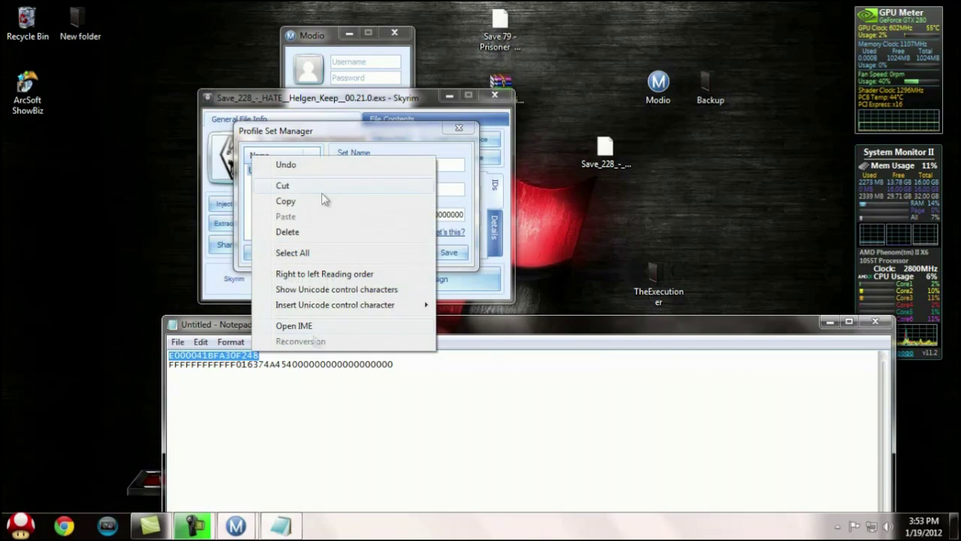
pyautogui.click(319, 201)
pyautogui.moveTo(406, 188); pyautogui.dragTo(338, 189)
pyautogui.rightClick(360, 191)
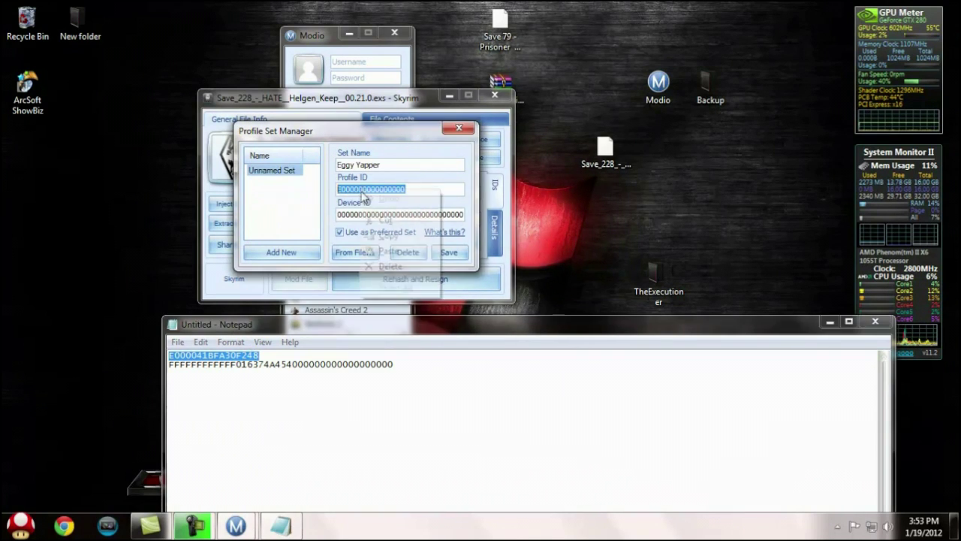
pyautogui.click(390, 251)
# Step: Replace the set's all-zero Device ID with the noted one and save the set
pyautogui.moveTo(421, 365); pyautogui.dragTo(164, 364)
pyautogui.rightClick(223, 364)
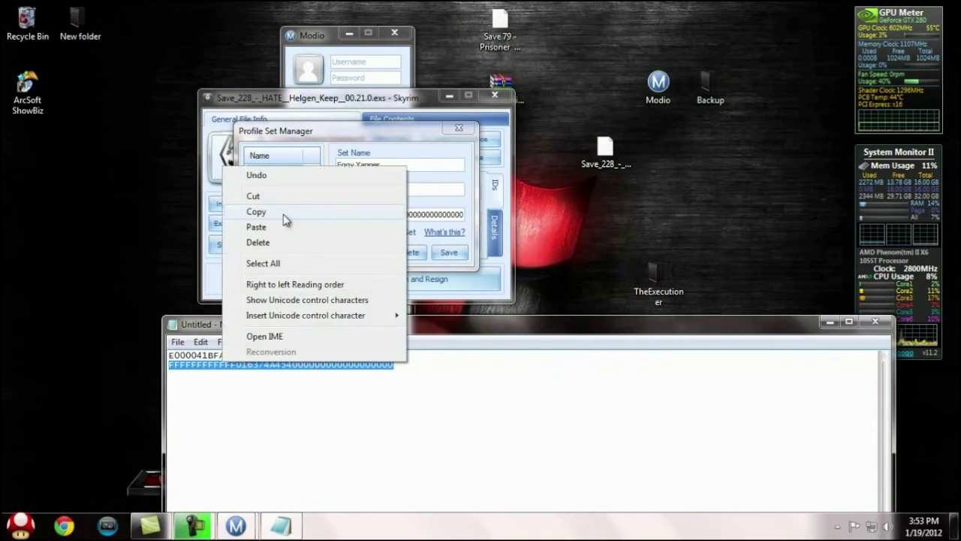
pyautogui.click(284, 214)
pyautogui.click(434, 216)
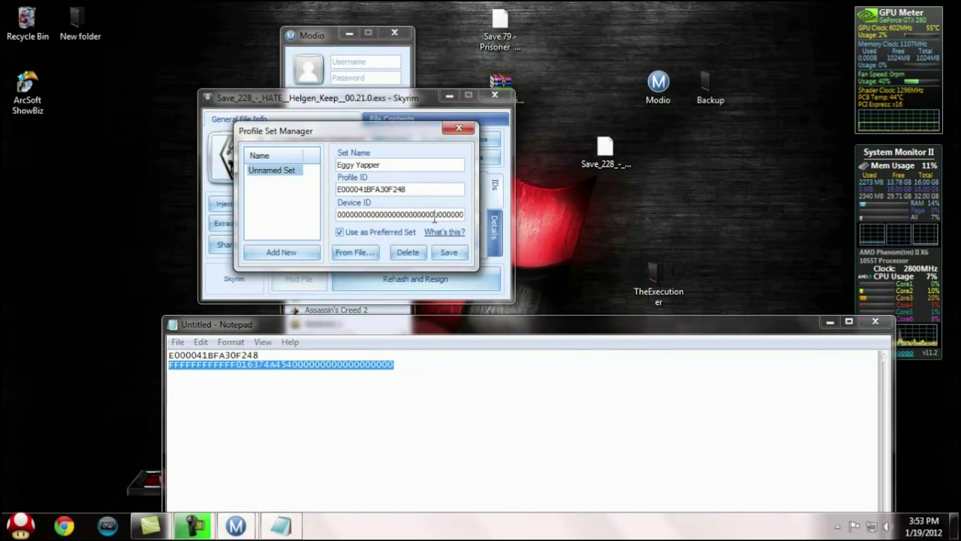
pyautogui.doubleClick(348, 214)
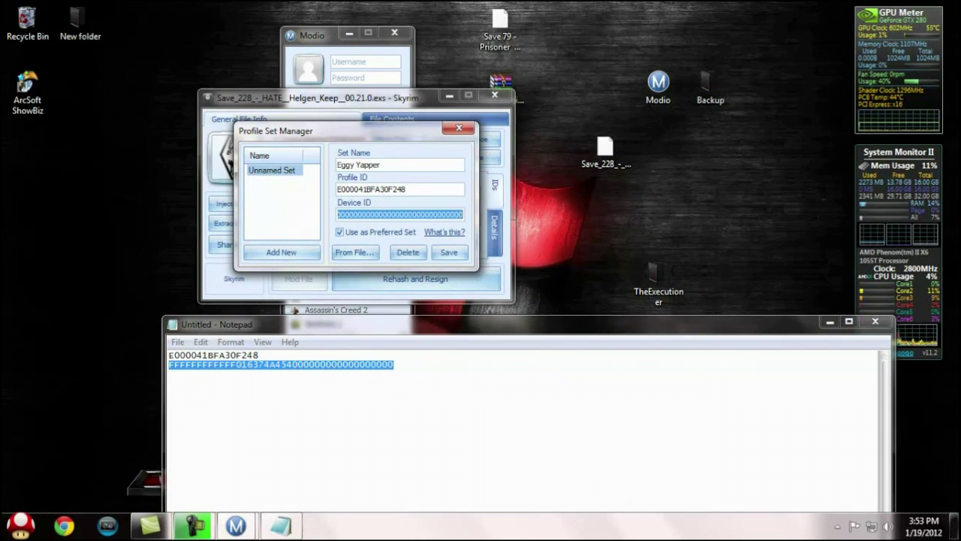
pyautogui.write('0')
pyautogui.rightClick(348, 217)
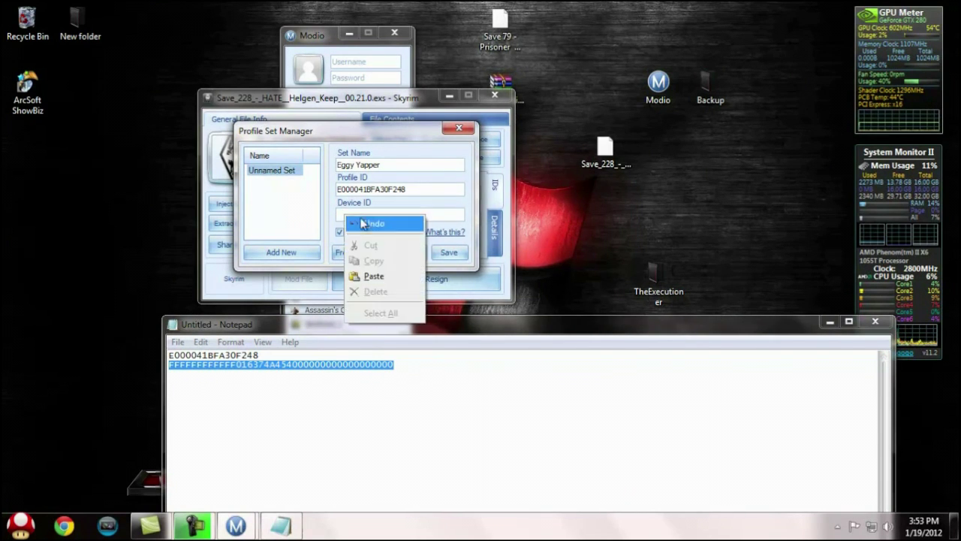
pyautogui.click(396, 279)
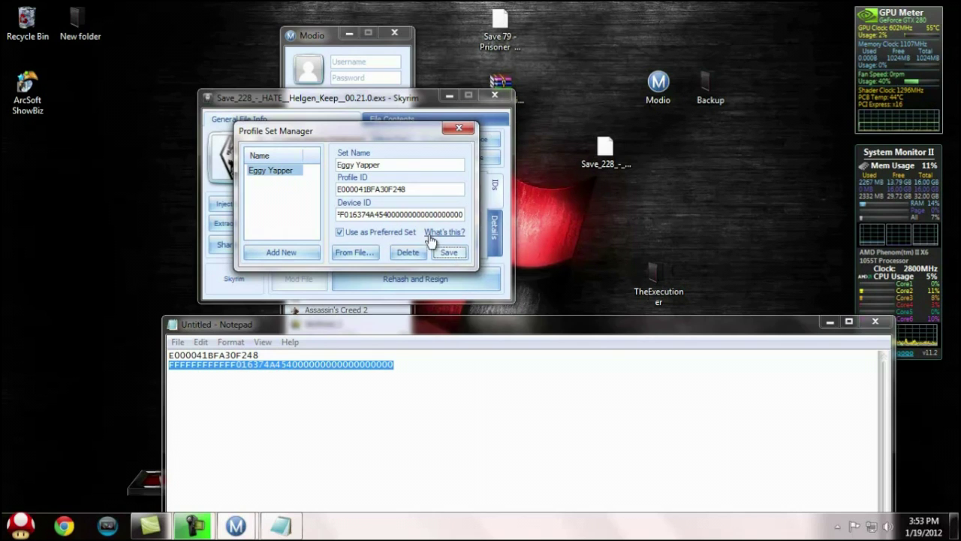
pyautogui.click(458, 128)
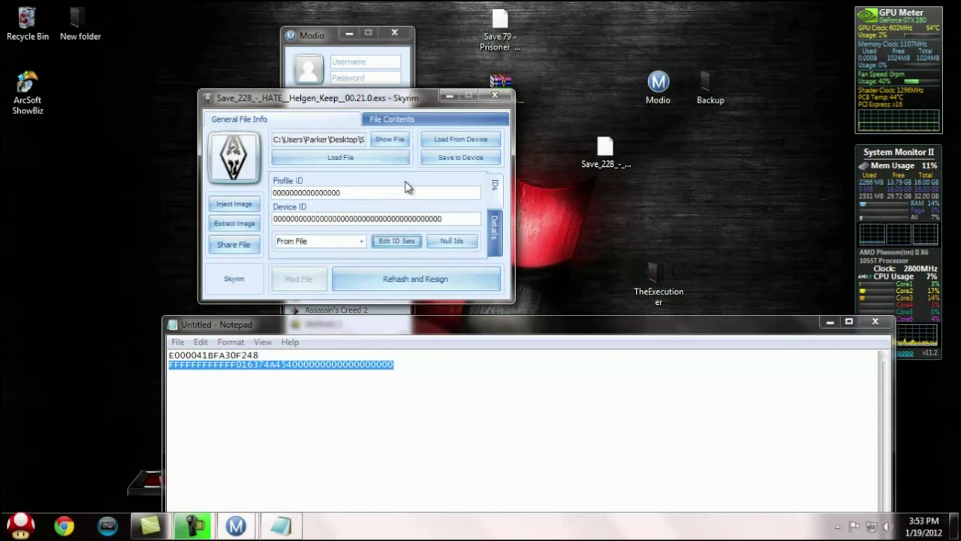
# Step: Close the editor and unsaved Notepad, then delete the Save 79 file and TheExecutioner folder
pyautogui.click(497, 95)
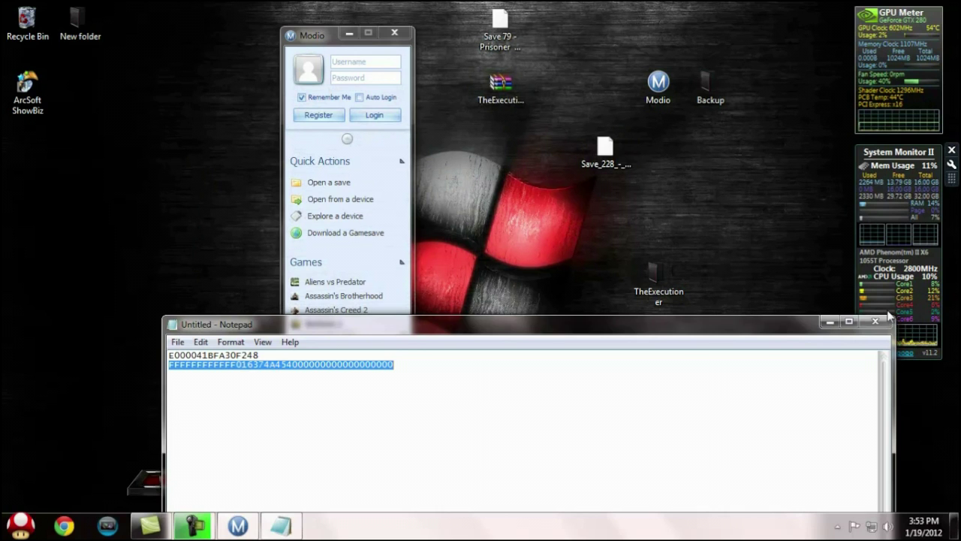
pyautogui.click(878, 321)
pyautogui.click(519, 266)
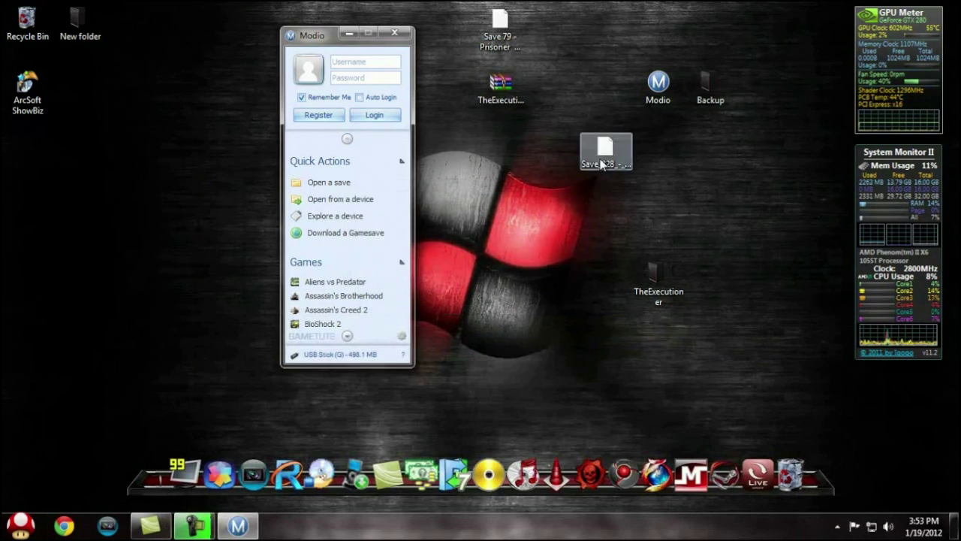
pyautogui.moveTo(606, 151); pyautogui.dragTo(501, 225)
pyautogui.moveTo(500, 30); pyautogui.dragTo(30, 24)
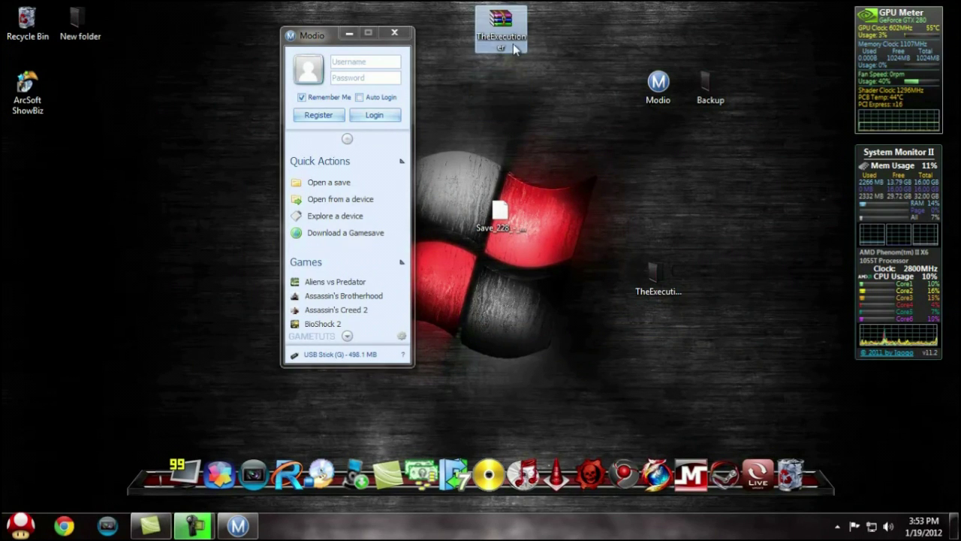
pyautogui.moveTo(659, 274); pyautogui.dragTo(31, 25)
# Step: Load Save_228, pick the console's gamer profile, rehash and resign it, then close the editor
pyautogui.moveTo(467, 236); pyautogui.dragTo(480, 229)
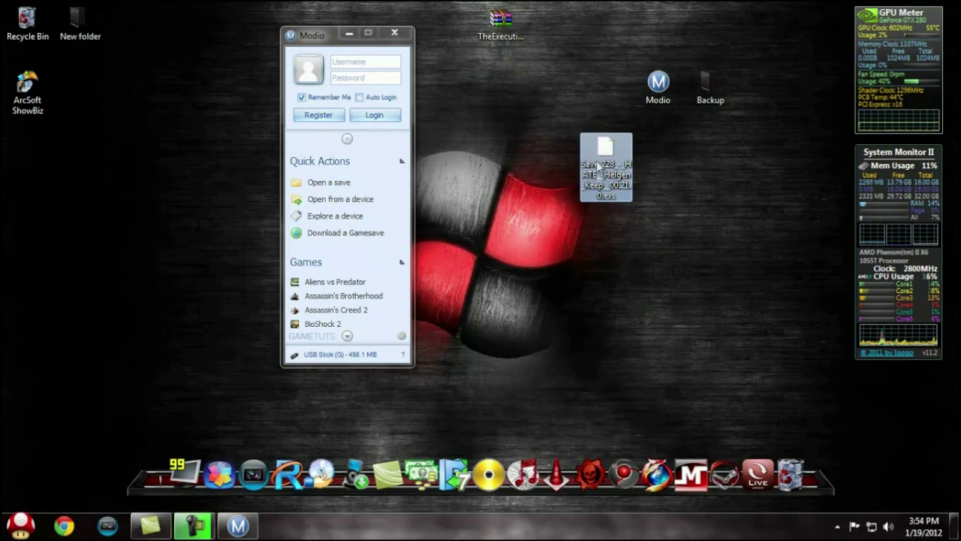
pyautogui.moveTo(606, 162); pyautogui.dragTo(343, 307)
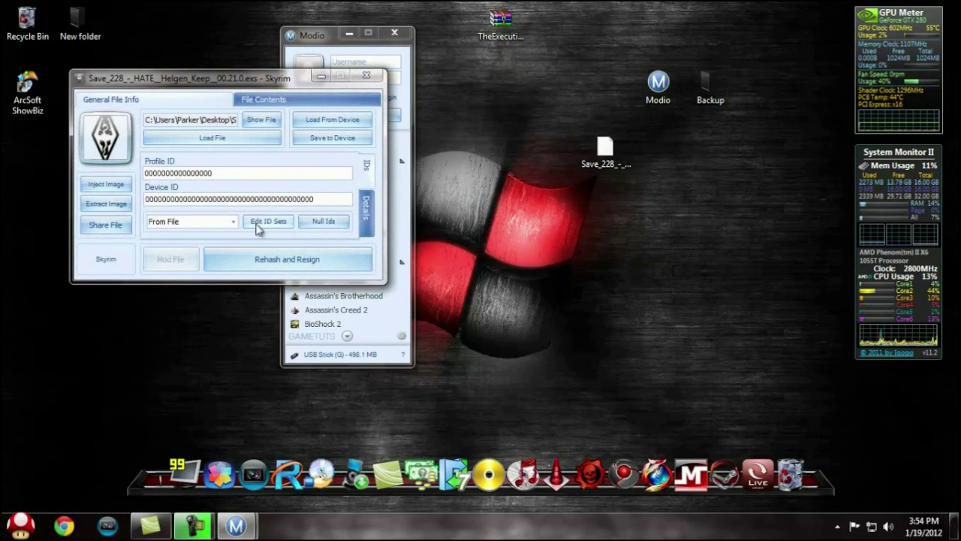
pyautogui.click(234, 222)
pyautogui.click(211, 245)
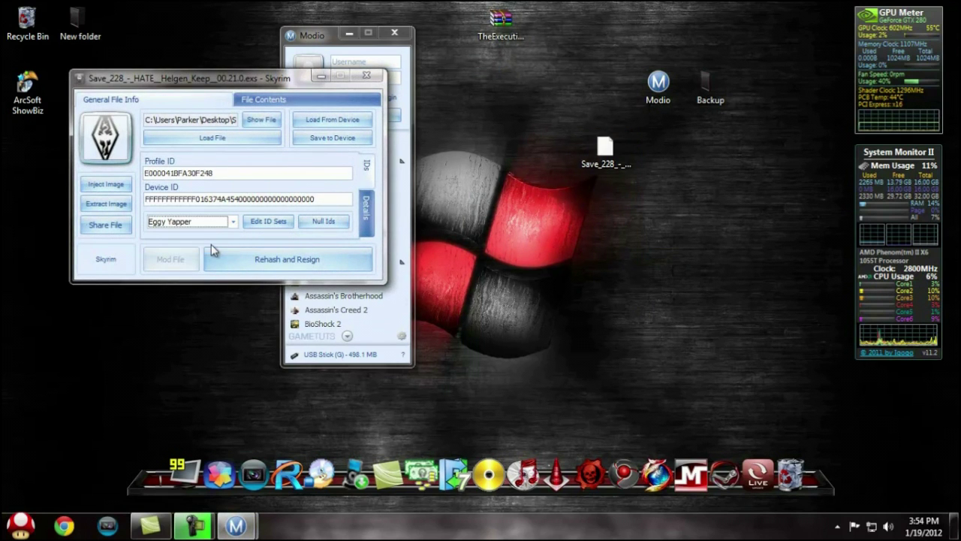
pyautogui.click(298, 261)
pyautogui.click(298, 261)
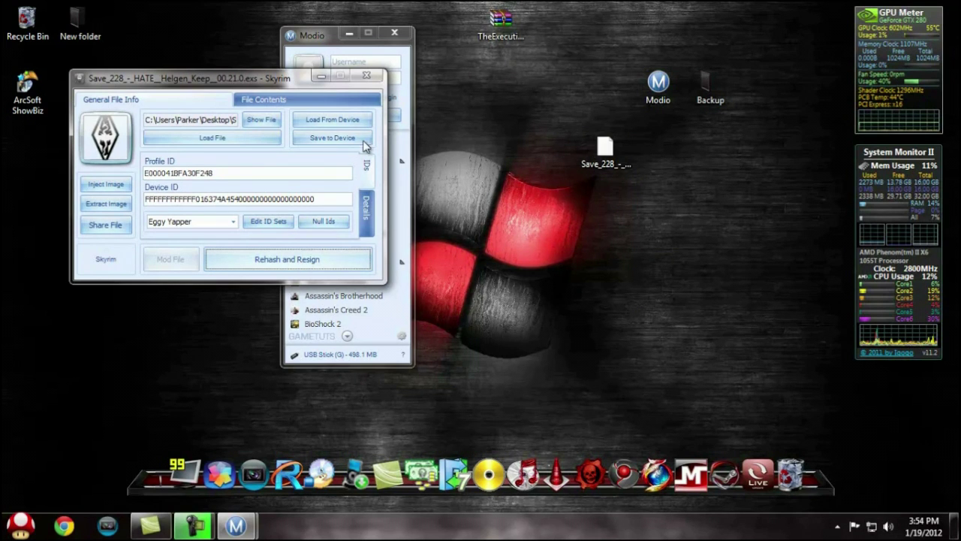
pyautogui.click(366, 76)
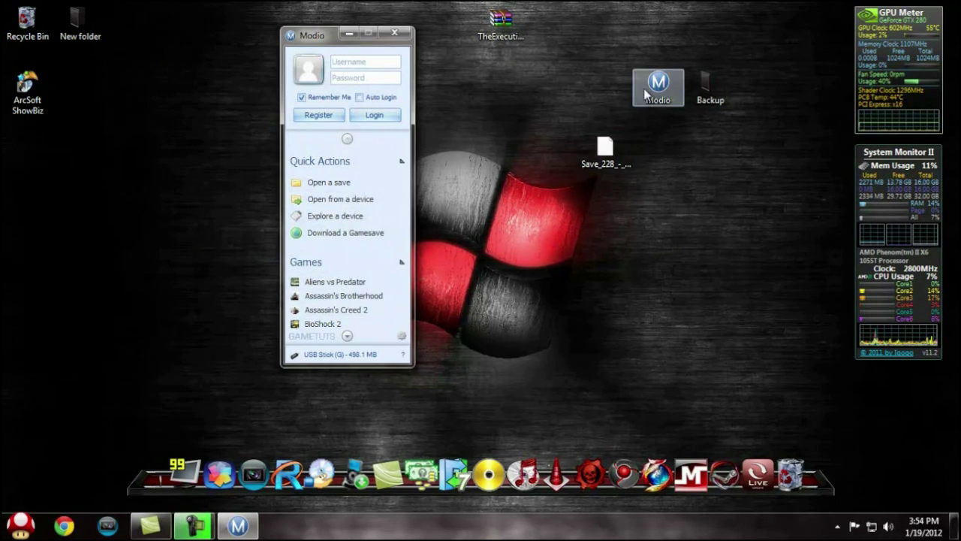
# Step: Browse the USB stick's Partition 0 down to Skyrim's Game Saves folder
pyautogui.click(343, 220)
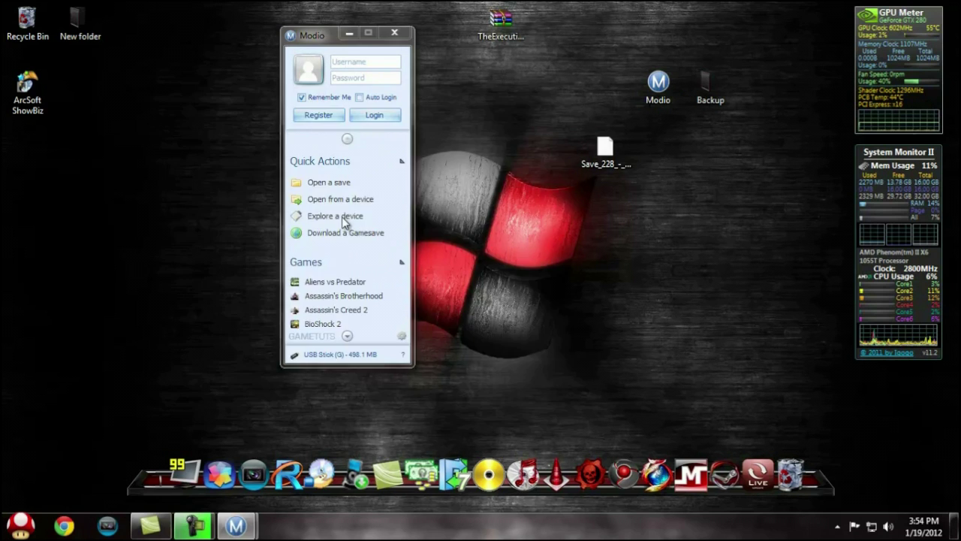
pyautogui.click(111, 118)
pyautogui.click(133, 133)
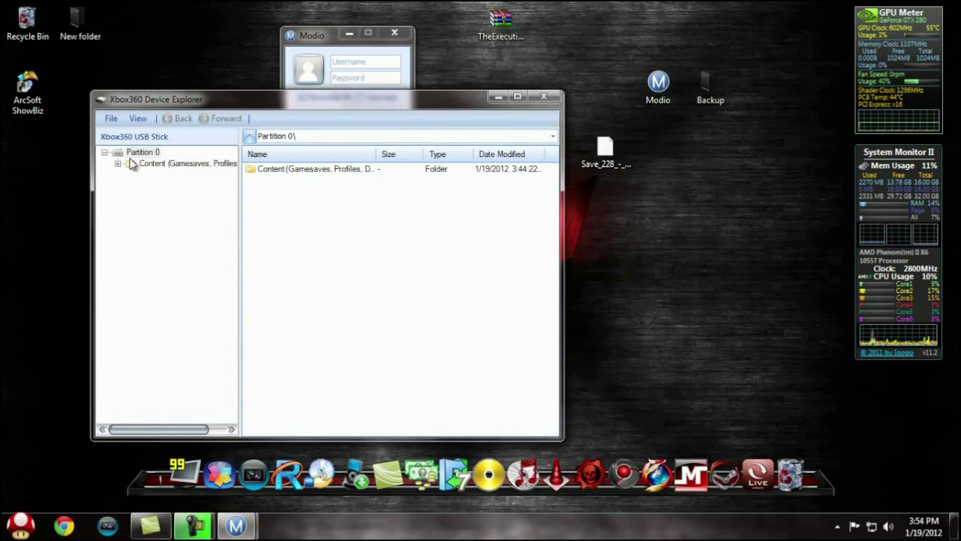
pyautogui.click(118, 164)
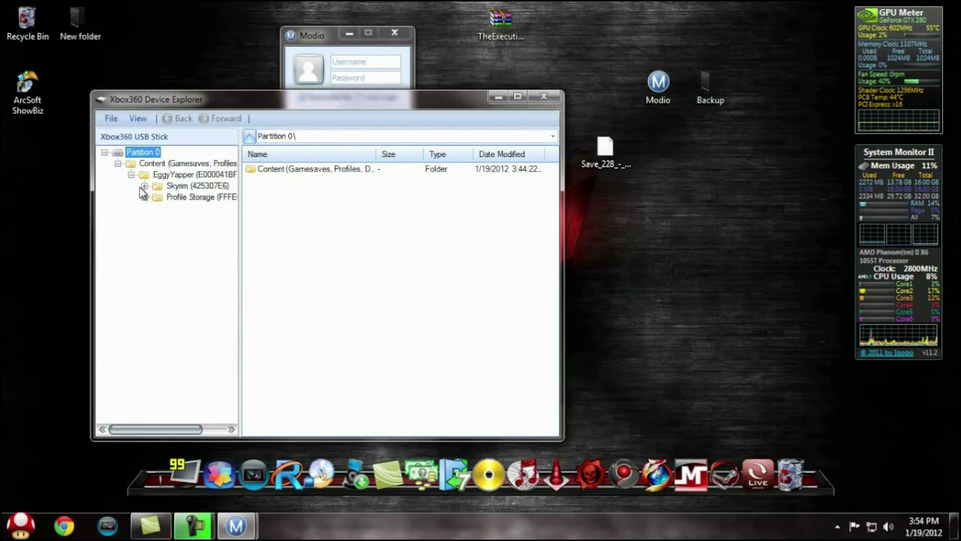
pyautogui.click(144, 185)
pyautogui.click(188, 196)
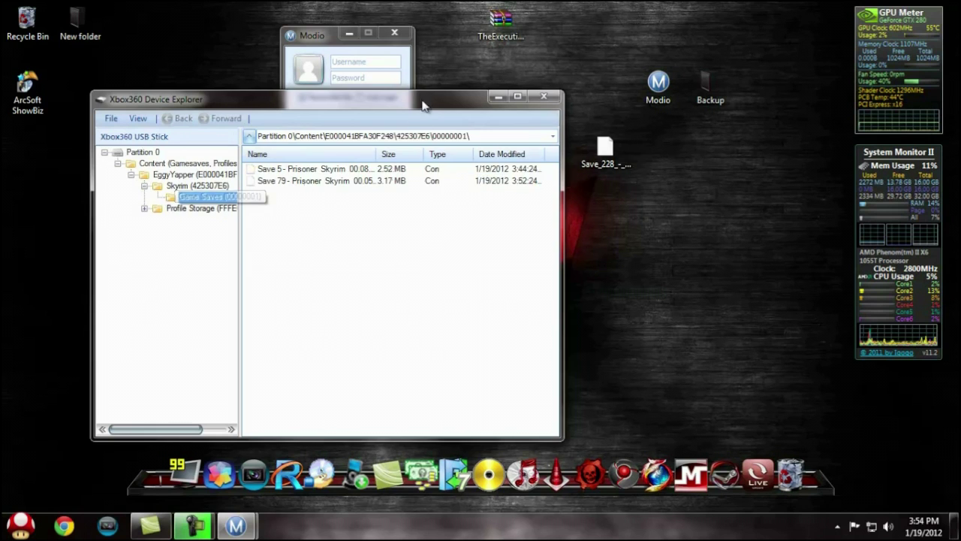
# Step: Copy Save 228 into Skyrim's Game Saves on the stick and close the explorer
pyautogui.moveTo(411, 99); pyautogui.dragTo(319, 196)
pyautogui.moveTo(606, 151); pyautogui.dragTo(448, 305)
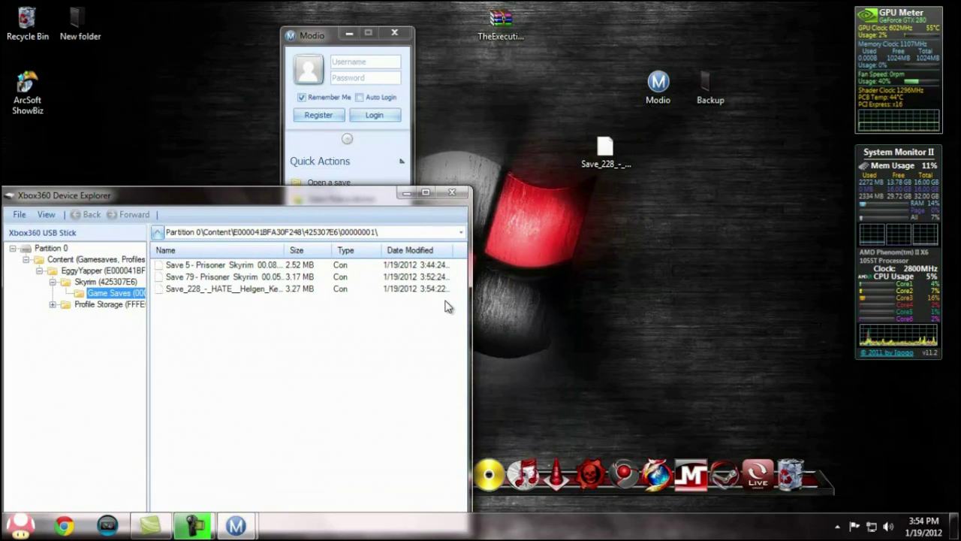
pyautogui.click(452, 193)
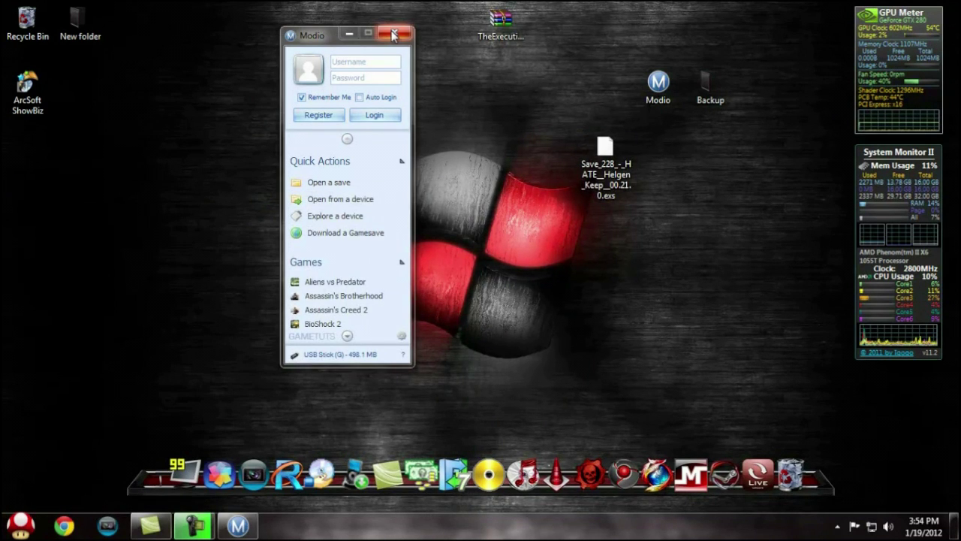
# Step: Arrange the Save 228, TheExecutioner, Modio and Backup icons in one row
pyautogui.moveTo(605, 148); pyautogui.dragTo(448, 84)
pyautogui.moveTo(501, 21); pyautogui.dragTo(501, 88)
pyautogui.moveTo(658, 90); pyautogui.dragTo(553, 88)
pyautogui.moveTo(706, 87); pyautogui.dragTo(605, 90)
pyautogui.click(625, 166)
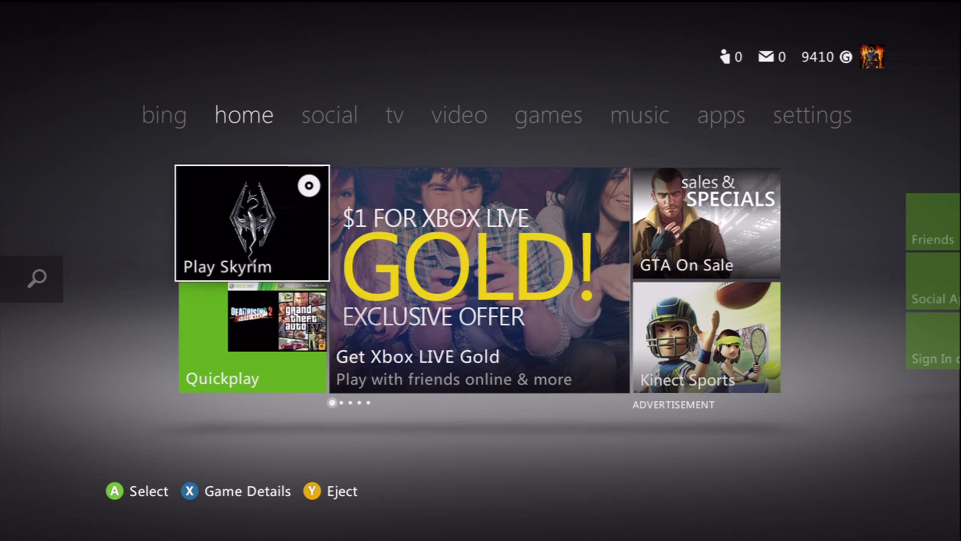
# Step: Go to System > Storage and open the 480 MB USB Memory Unit
pyautogui.press('Right')
pyautogui.press('Right')
pyautogui.press('Right')
pyautogui.press('Right')
pyautogui.press('Right')
pyautogui.press('Right')
pyautogui.press('Right')
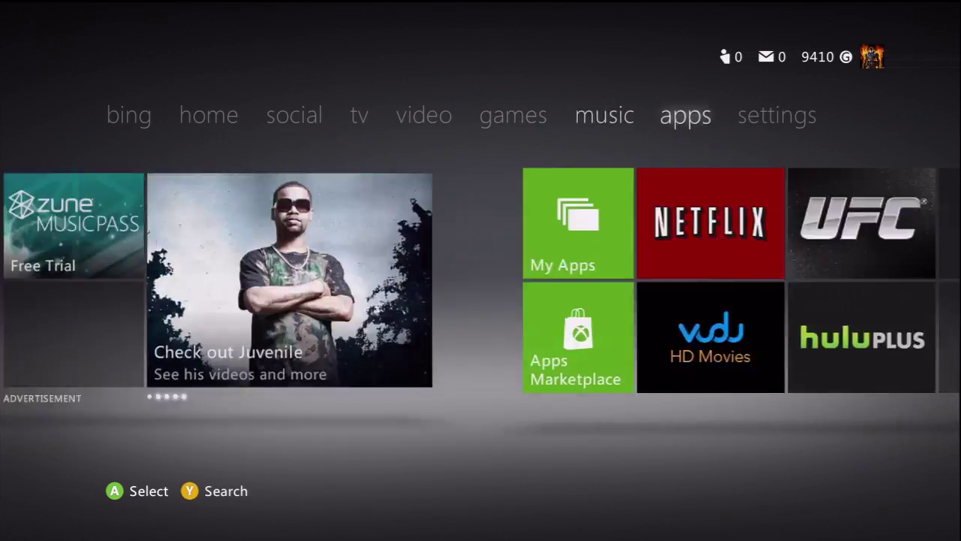
pyautogui.press('Down')
pyautogui.press('Return')
pyautogui.press('Down')
pyautogui.press('Down')
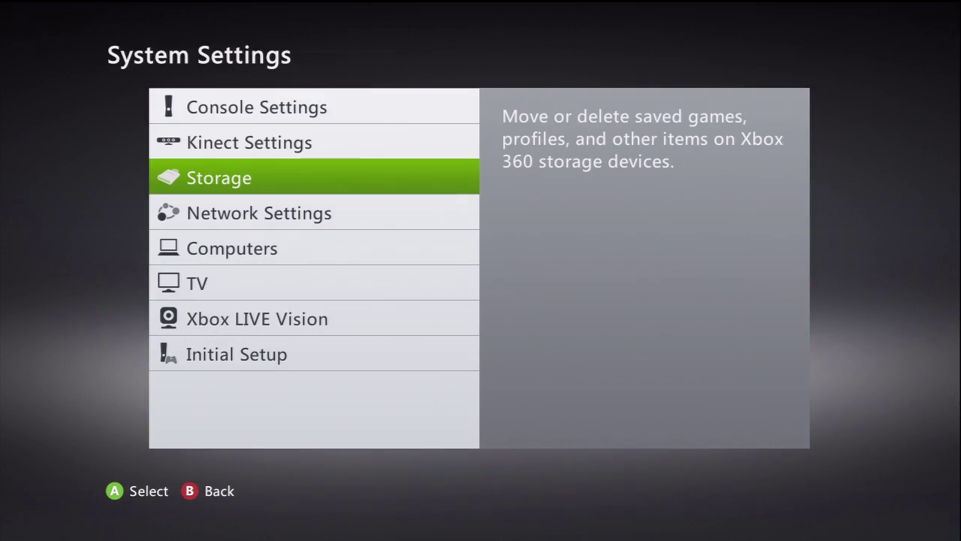
pyautogui.press('Return')
pyautogui.press('Down')
pyautogui.press('Down')
pyautogui.press('Down')
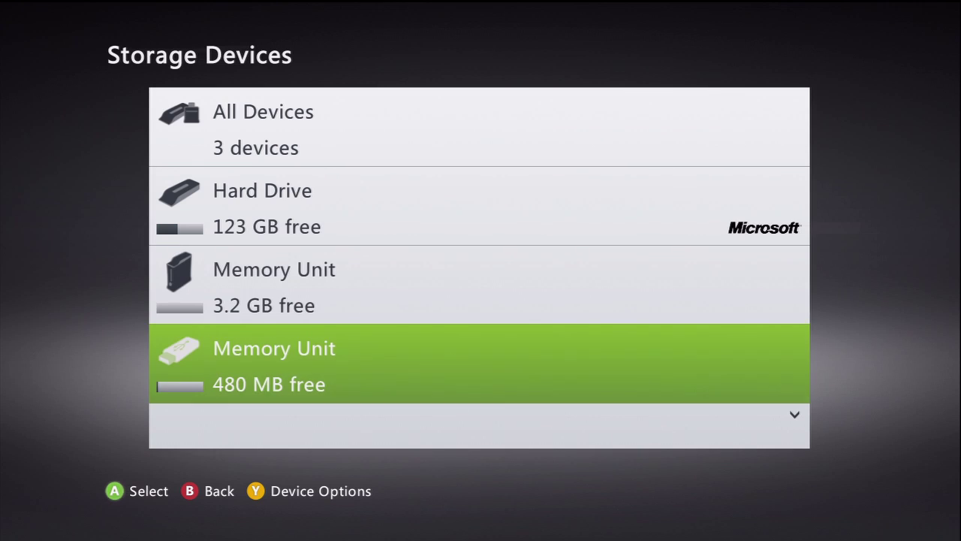
pyautogui.press('Return')
pyautogui.press('Down')
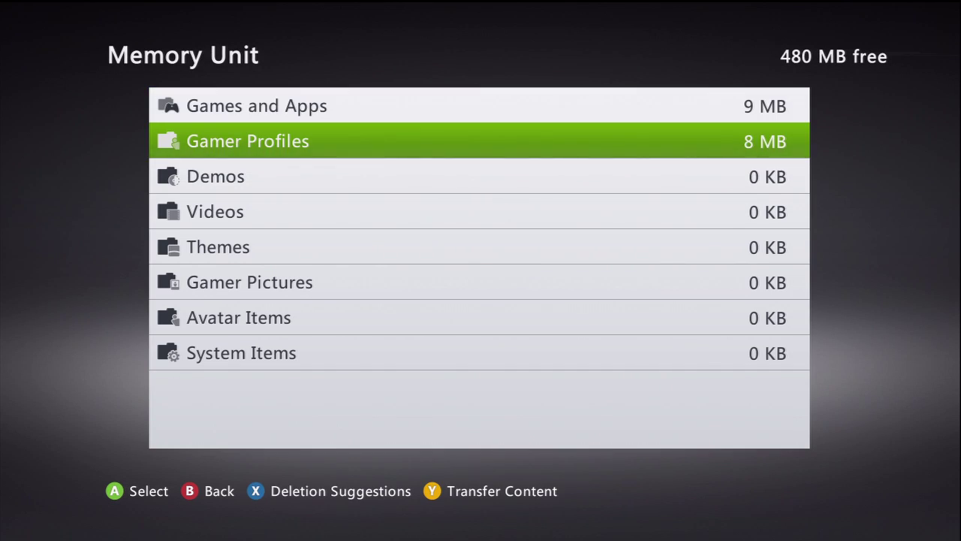
pyautogui.press('Return')
pyautogui.press('Escape')
# Step: View Skyrim's saves under Games and Apps, confirming Save 228, then back out
pyautogui.press('Up')
pyautogui.press('Return')
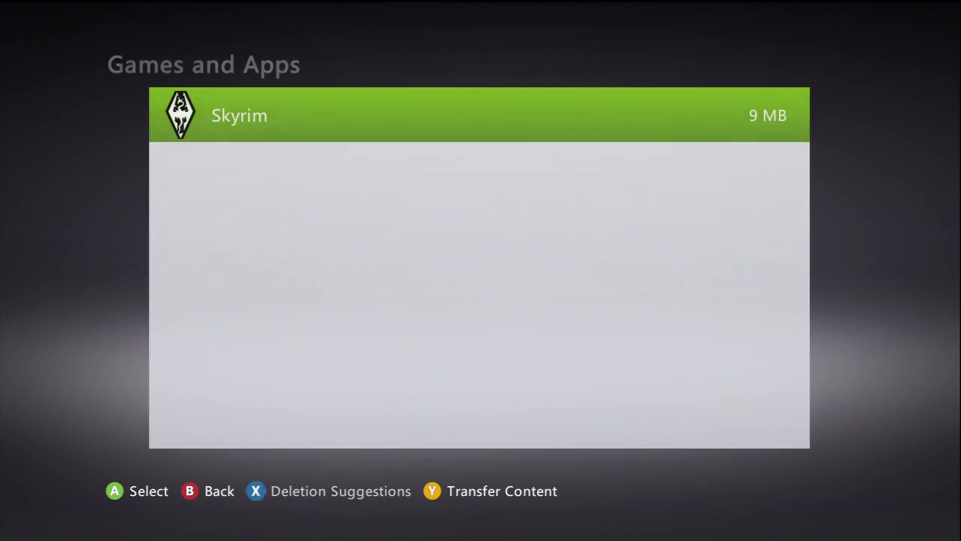
pyautogui.press('Return')
pyautogui.press('Down')
pyautogui.press('Down')
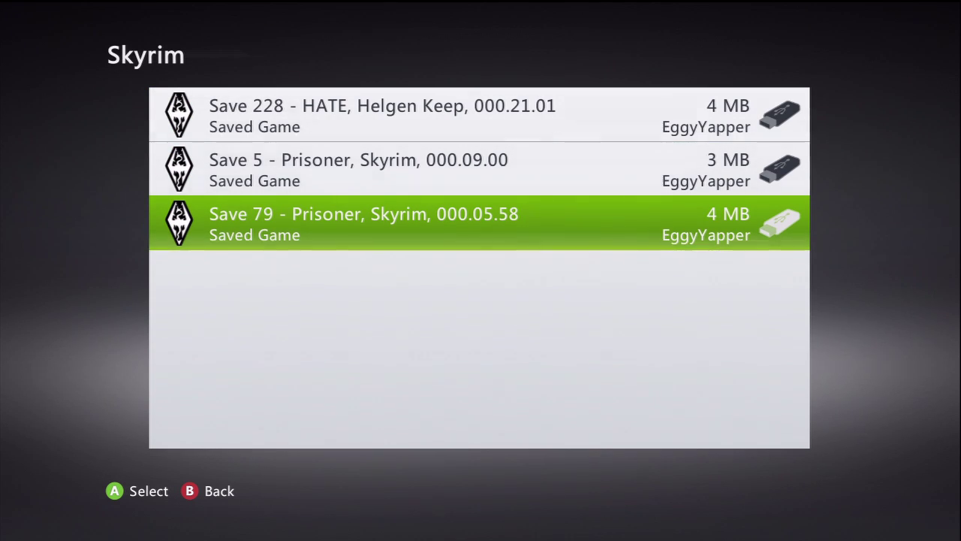
pyautogui.press('Up')
pyautogui.press('Up')
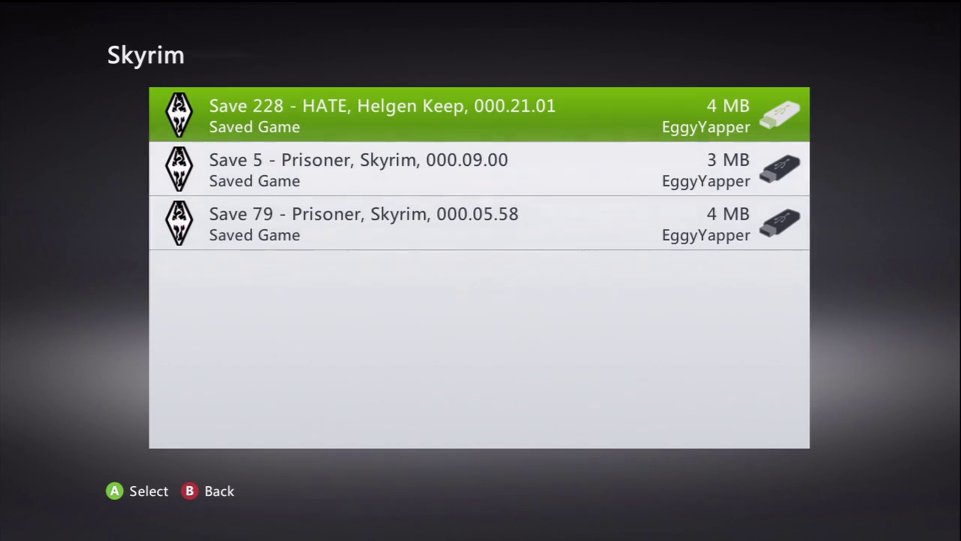
pyautogui.press('Escape')
pyautogui.press('Escape')
pyautogui.press('Escape')
pyautogui.press('Escape')
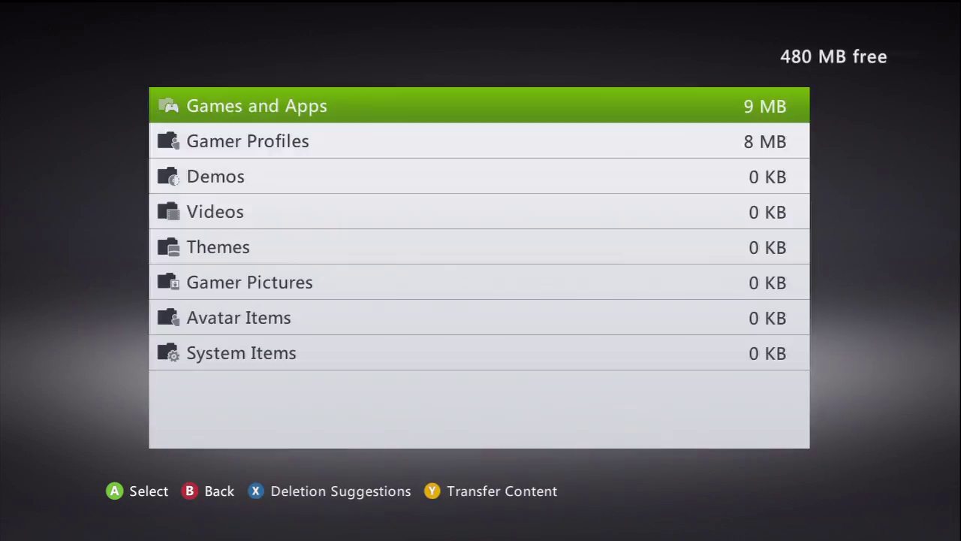
pyautogui.press('Escape')
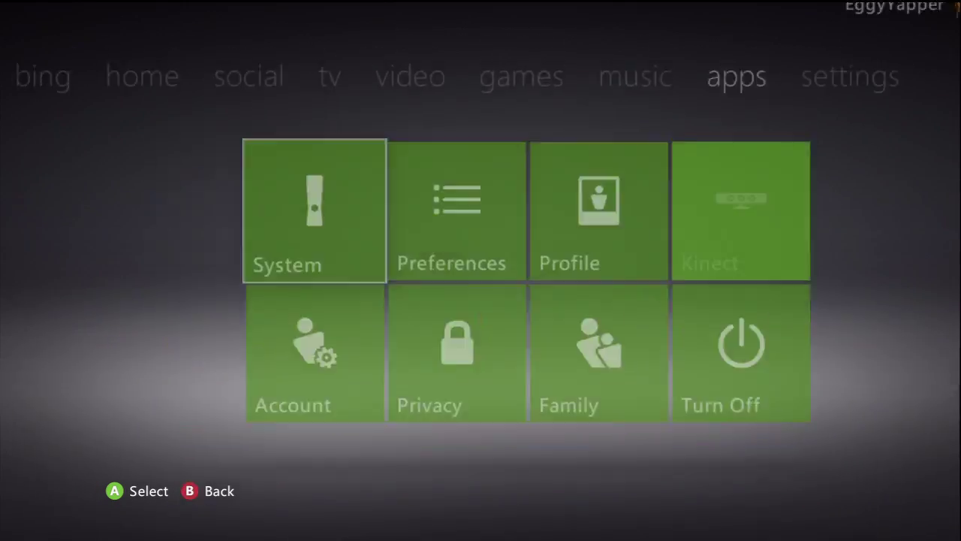
pyautogui.press('Left')
pyautogui.press('Left')
pyautogui.press('Left')
# Step: Launch Skyrim from the disc tray to reach its PRESS START title screen
pyautogui.press('Left')
pyautogui.press('Left')
pyautogui.press('Left')
pyautogui.press('Left')
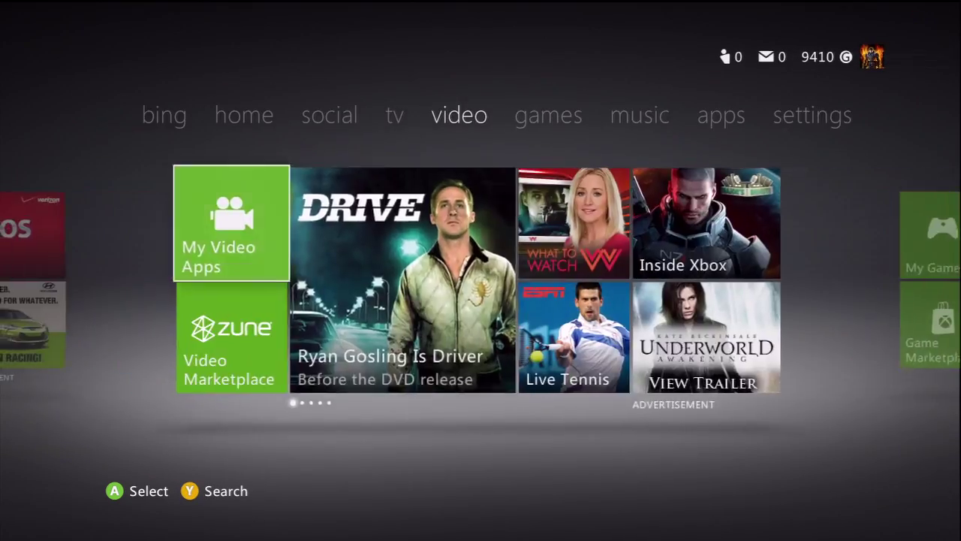
pyautogui.press('Left')
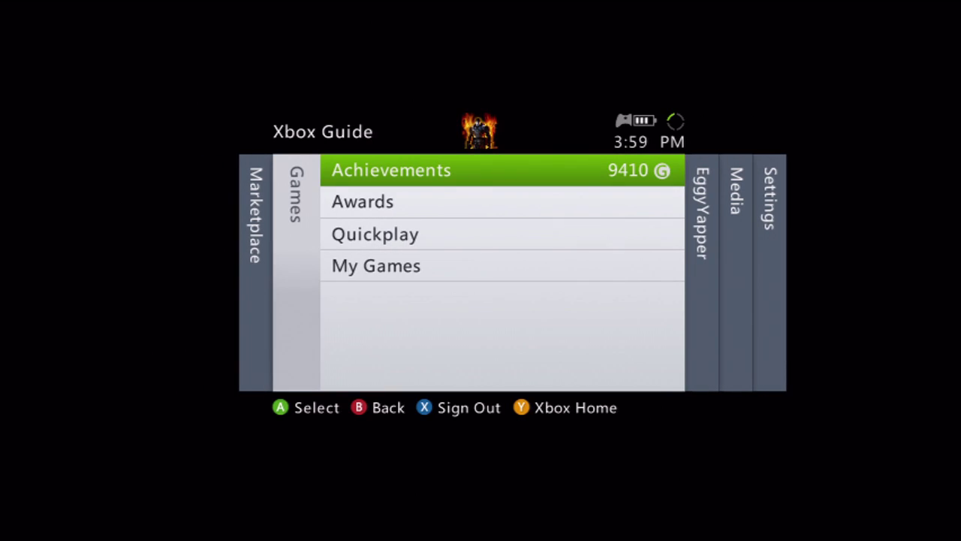
pyautogui.press('Return')
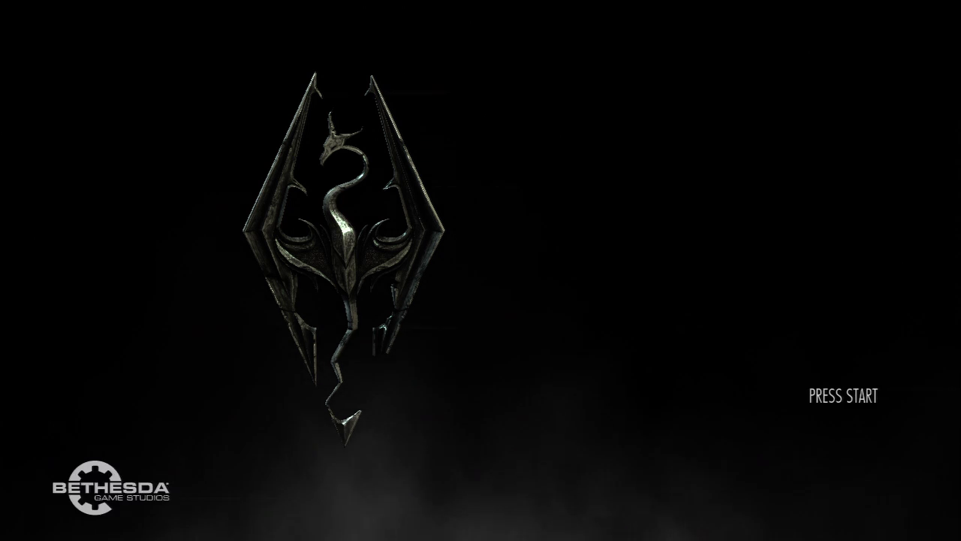
# Step: Get past the title screen, use the 480 MB USB memory unit, and open the load list
pyautogui.press('Return')
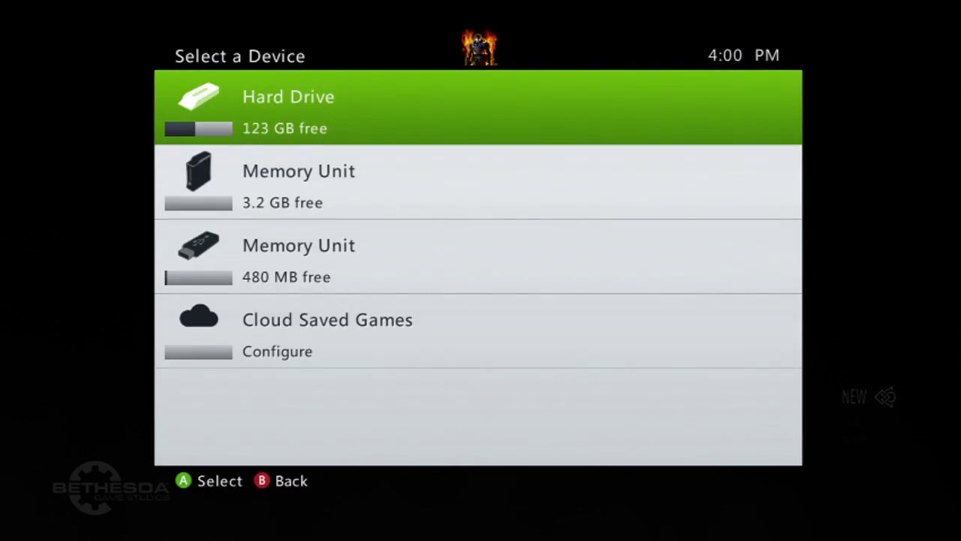
pyautogui.press('Down')
pyautogui.press('Down')
pyautogui.press('Return')
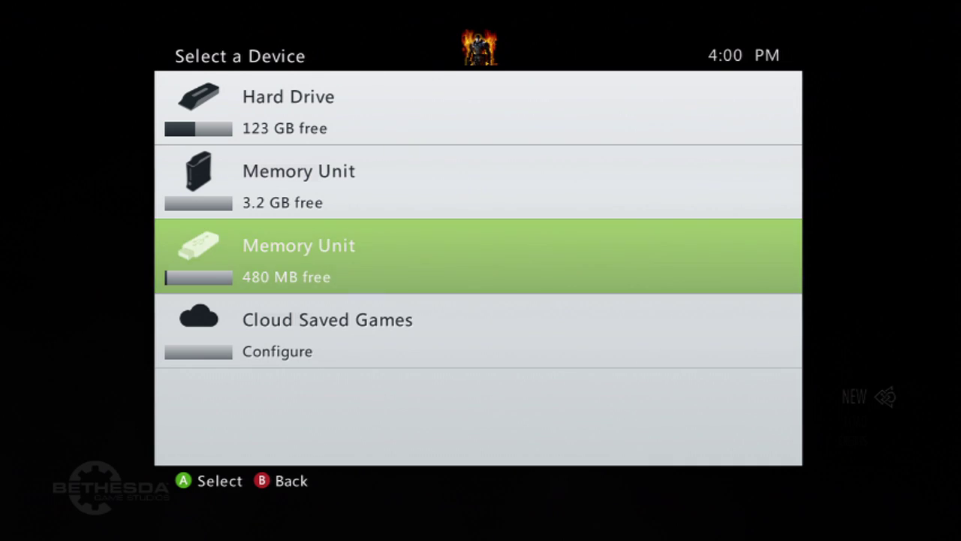
pyautogui.press('Down')
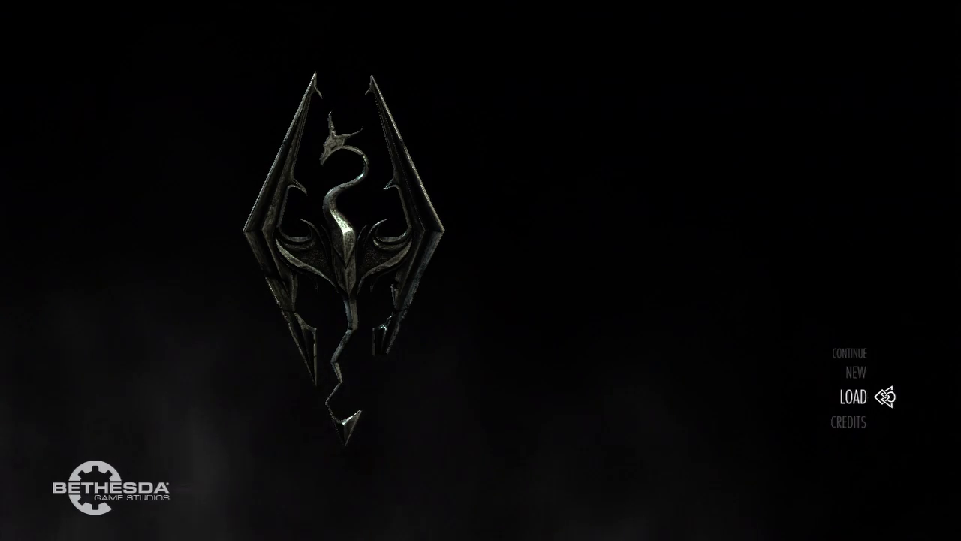
pyautogui.press('Return')
# Step: Compare saves 228 and 079, then load Save 228 HATE, Helgen Keep
pyautogui.press('Down')
pyautogui.press('Up')
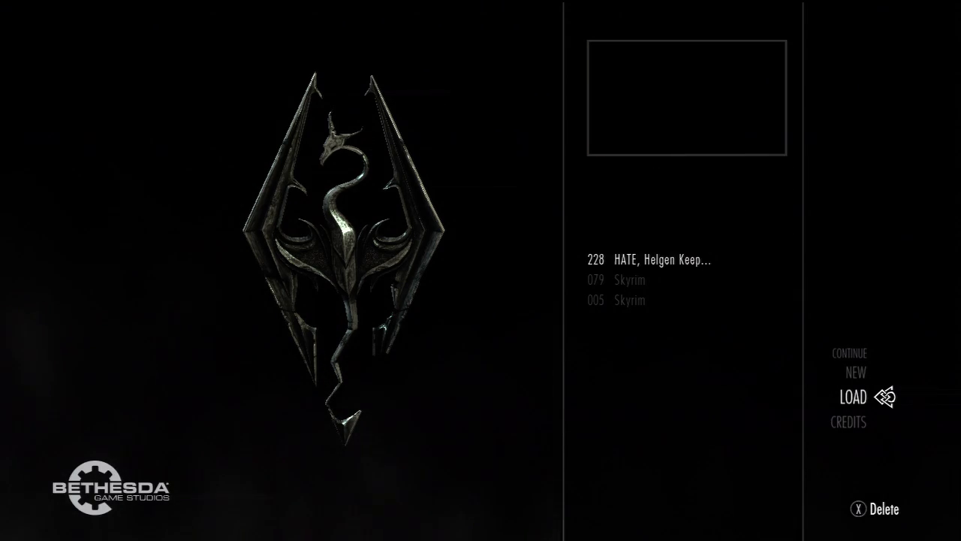
pyautogui.press('Down')
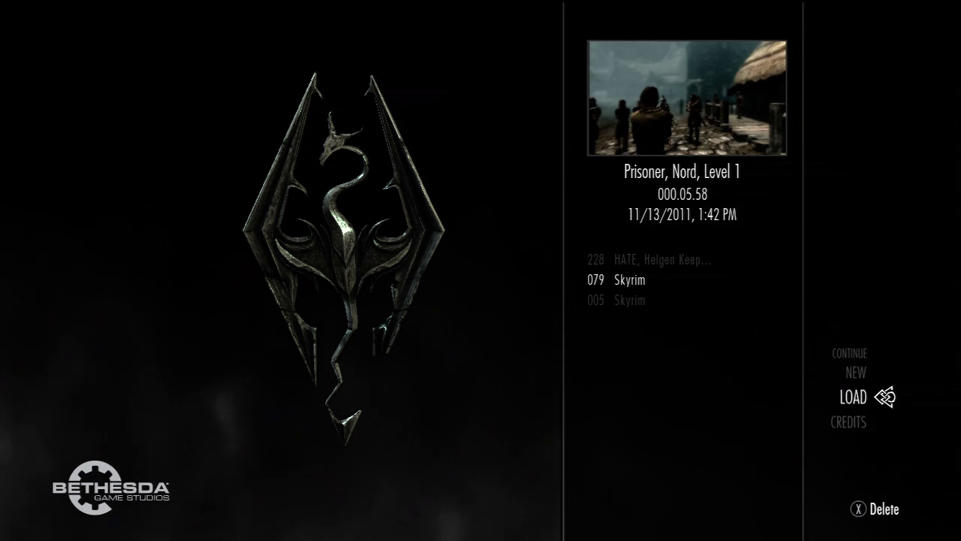
pyautogui.press('Up')
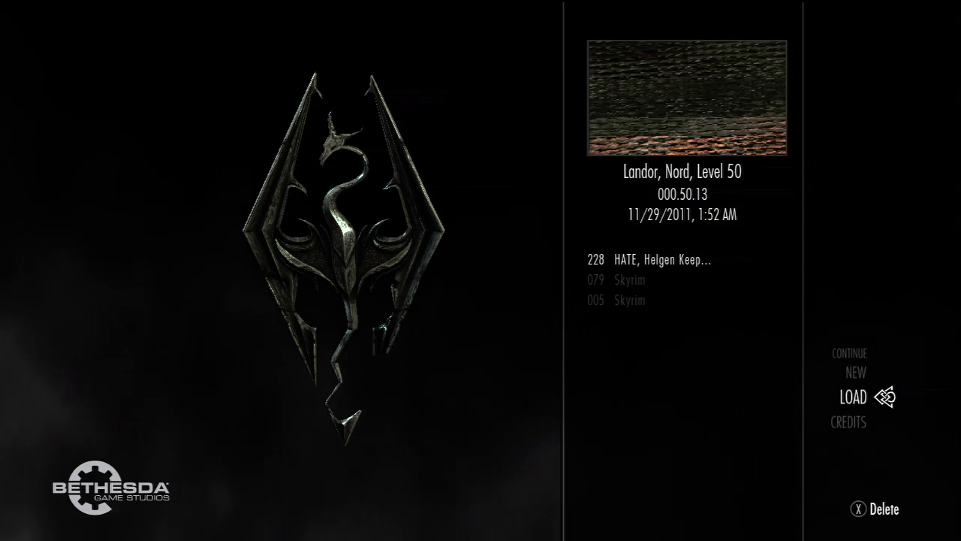
pyautogui.press('Down')
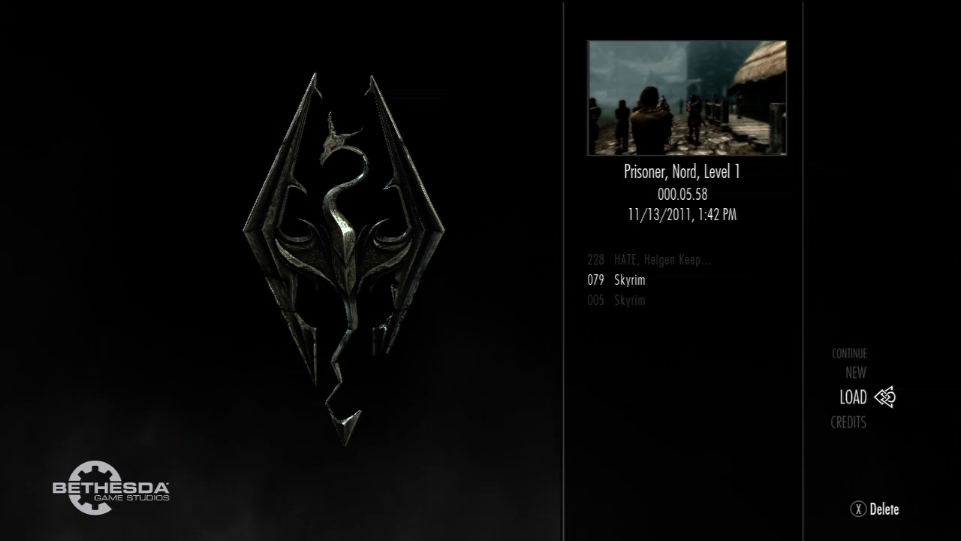
pyautogui.press('Up')
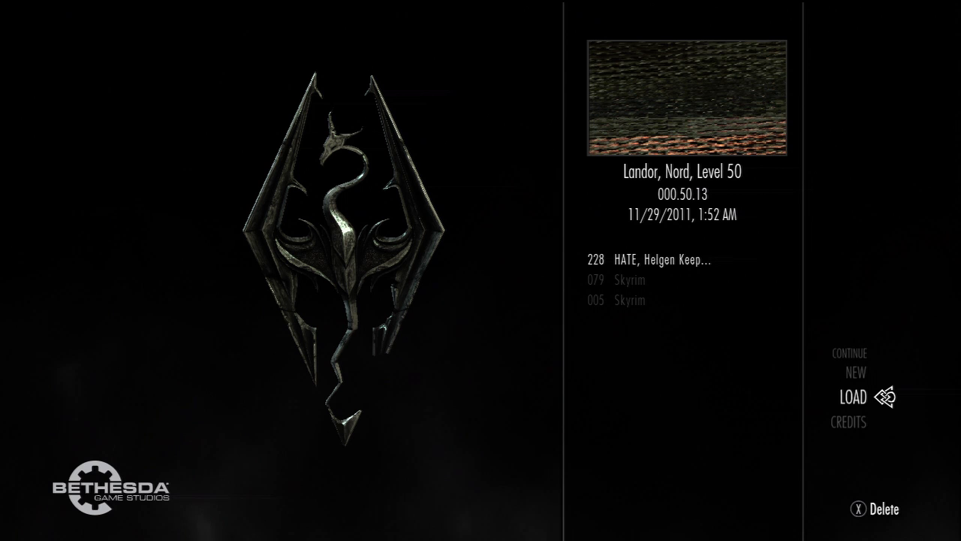
pyautogui.press('Down')
pyautogui.press('Up')
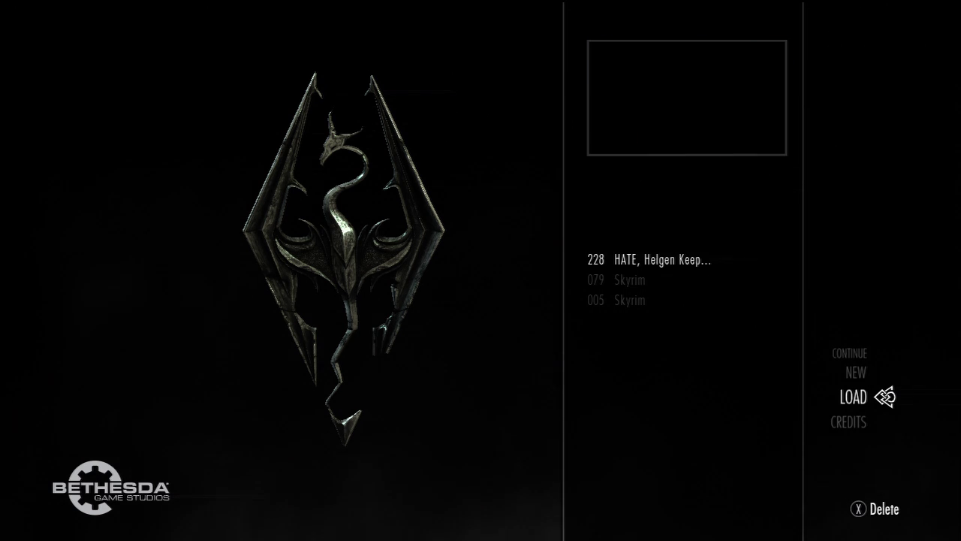
pyautogui.press('Down')
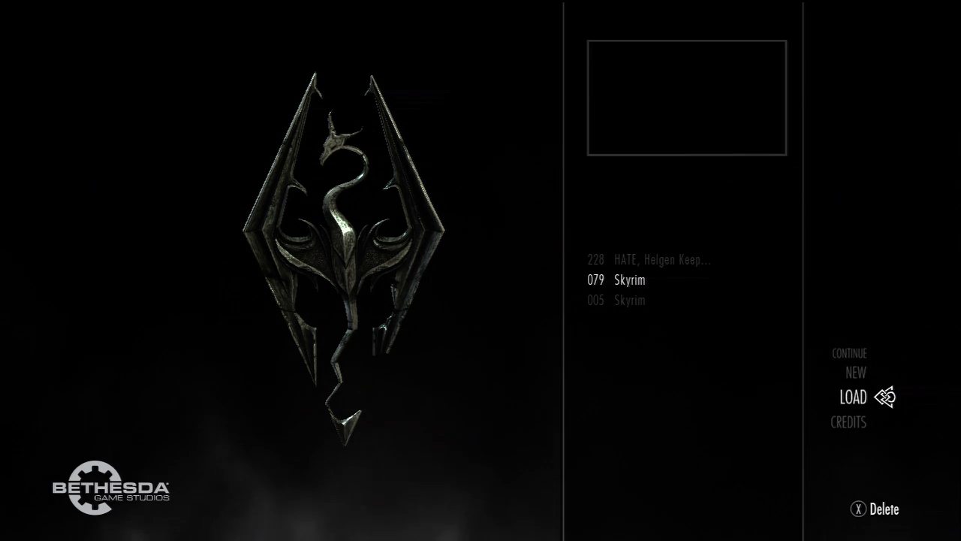
pyautogui.press('Up')
pyautogui.press('Return')
pyautogui.press('Return')
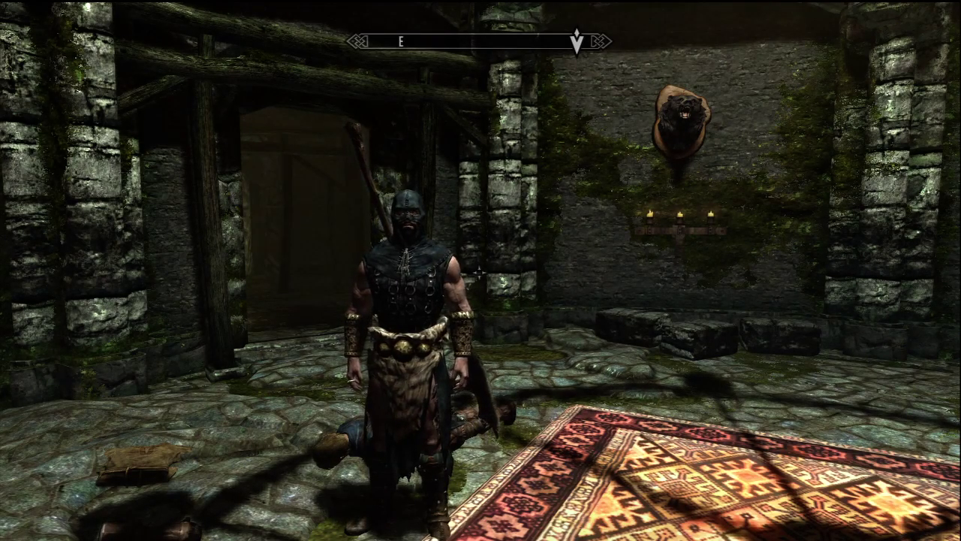
# Step: Adjust the camera on the loaded level 50 character and bring up the character menu
pyautogui.moveTo(481, 270)
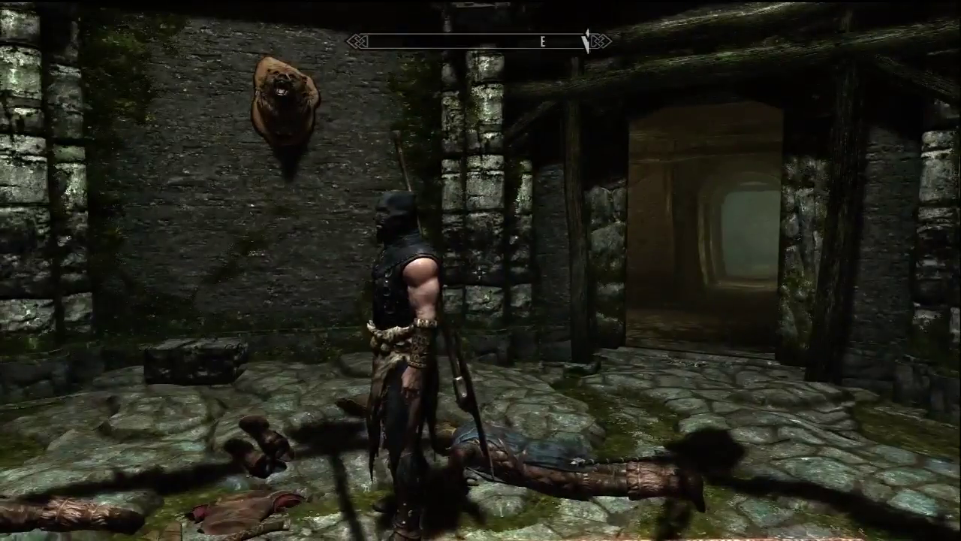
pyautogui.scroll(5, 481, 271)
pyautogui.press('Tab')
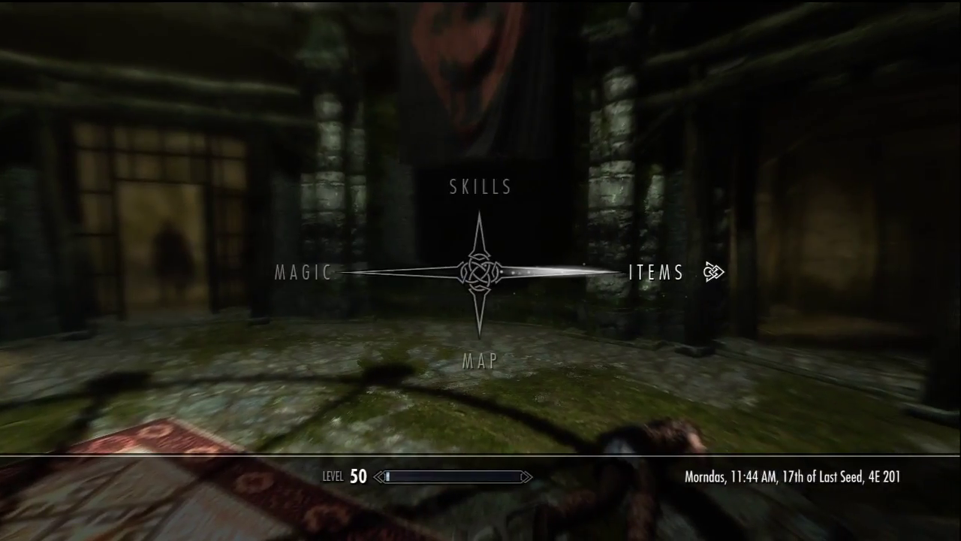
# Step: Review the inventory weapons and browse skills from Speech to Sneak, then return to play
pyautogui.click(720, 273)
pyautogui.press('Right')
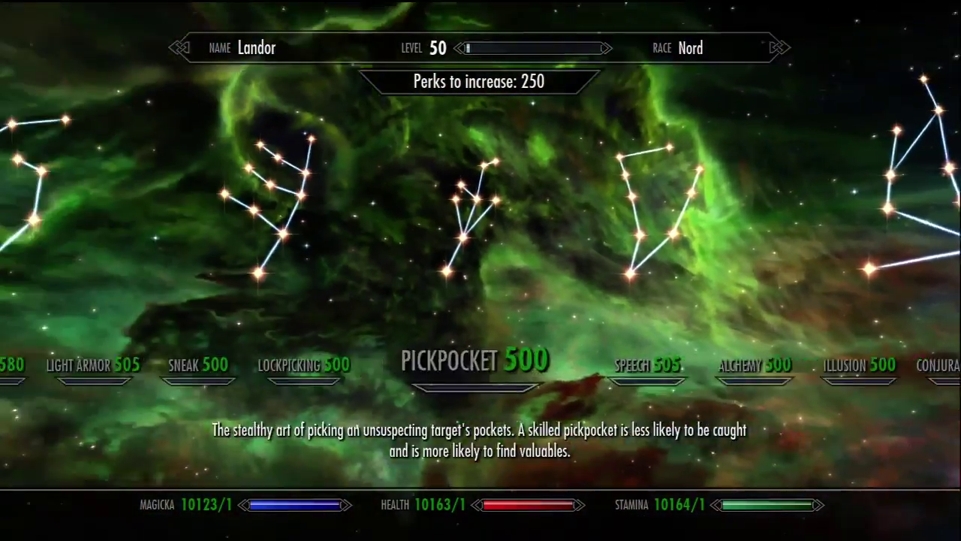
pyautogui.press('Left')
pyautogui.press('Left')
pyautogui.press('Left')
pyautogui.press('Left')
pyautogui.press('Left')
pyautogui.press('Left')
pyautogui.press('Left')
pyautogui.press('Left')
pyautogui.press('Left')
pyautogui.press('Left')
pyautogui.press('Left')
pyautogui.press('Left')
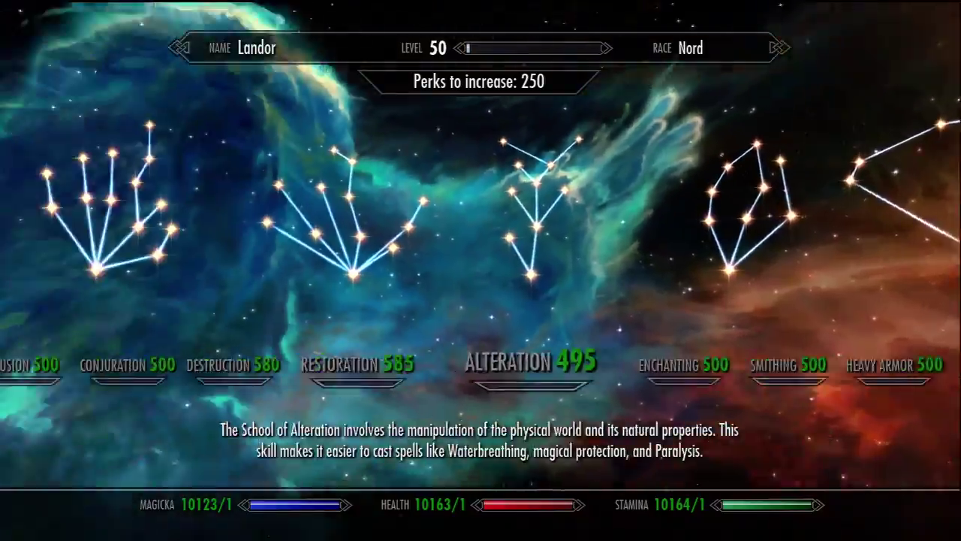
pyautogui.press('Left')
pyautogui.press('Left')
pyautogui.press('Left')
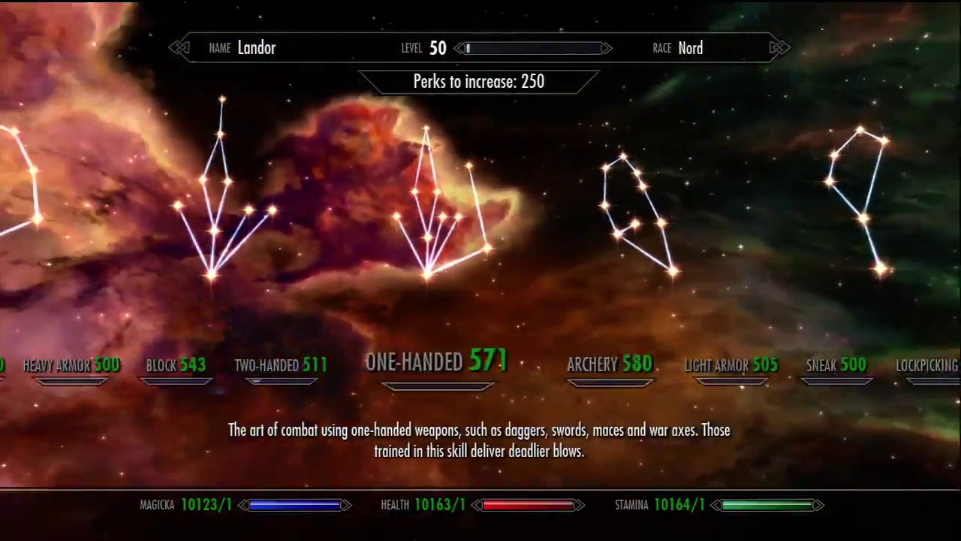
pyautogui.press('Tab')
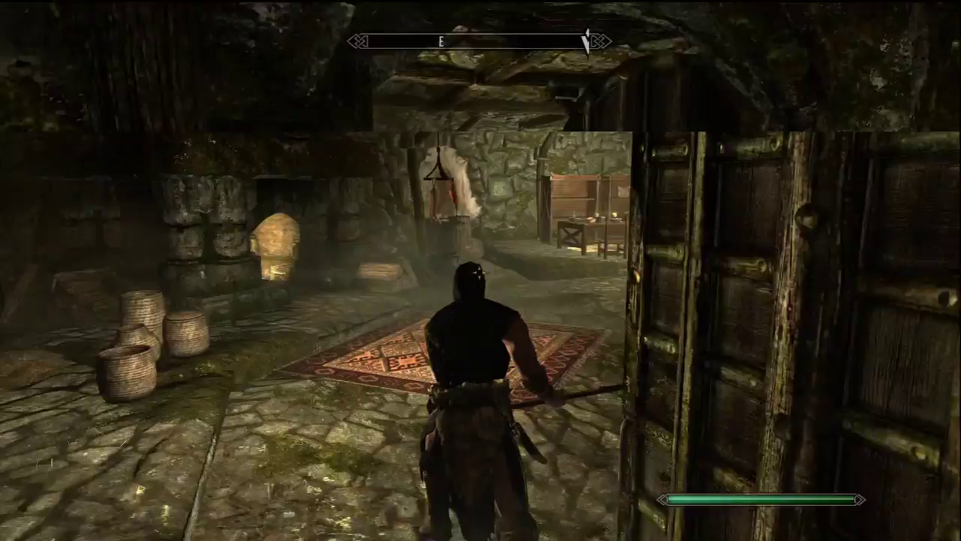
# Step: Walk the character through the hall and into the dark storeroom by the barrels
pyautogui.press('w')
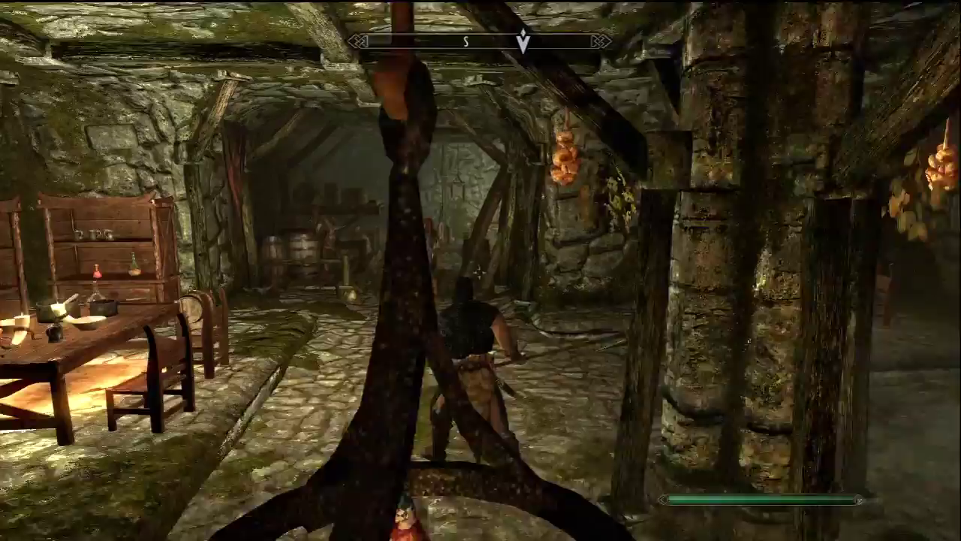
pyautogui.press('w')
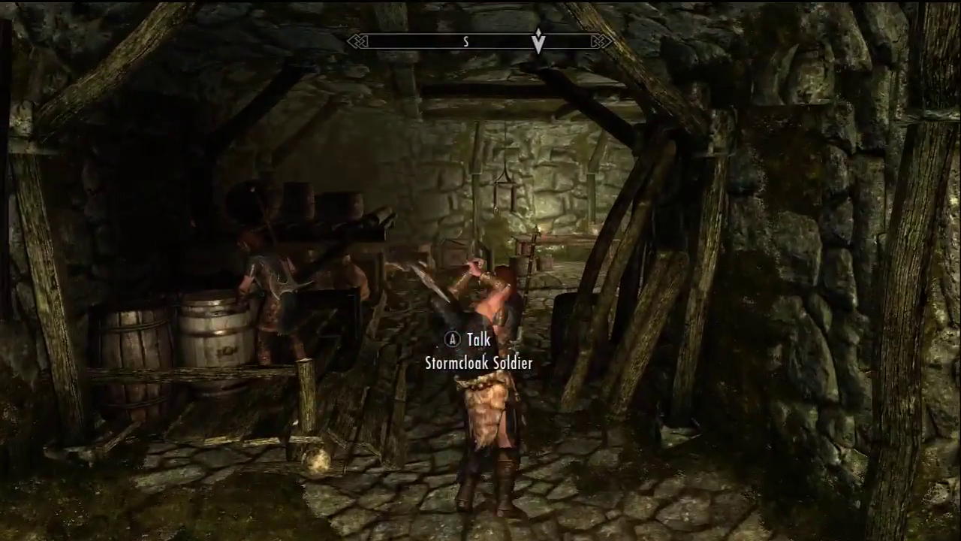
pyautogui.press('w')
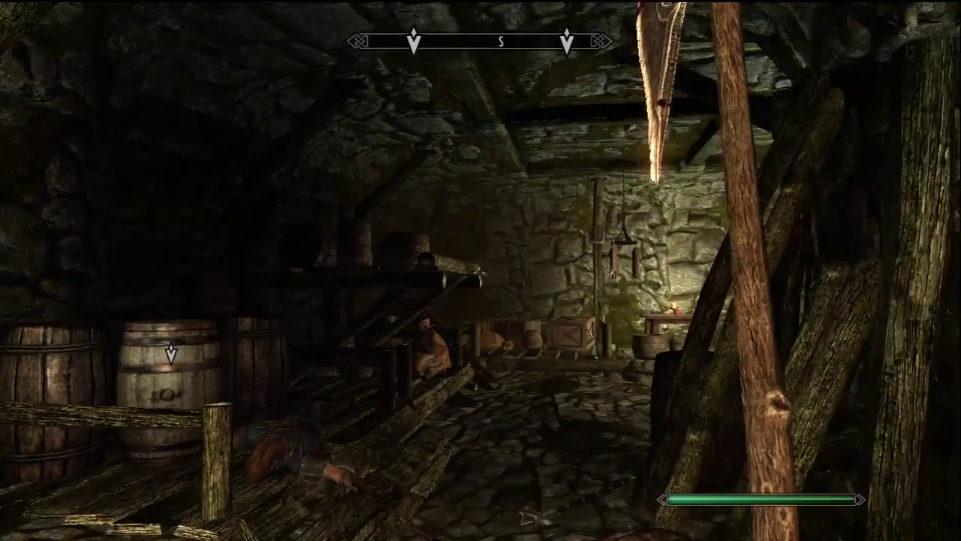
# Step: Check the quest journal, then reopen the character menu on the skills
pyautogui.press('j')
pyautogui.press('j')
pyautogui.press('Tab')
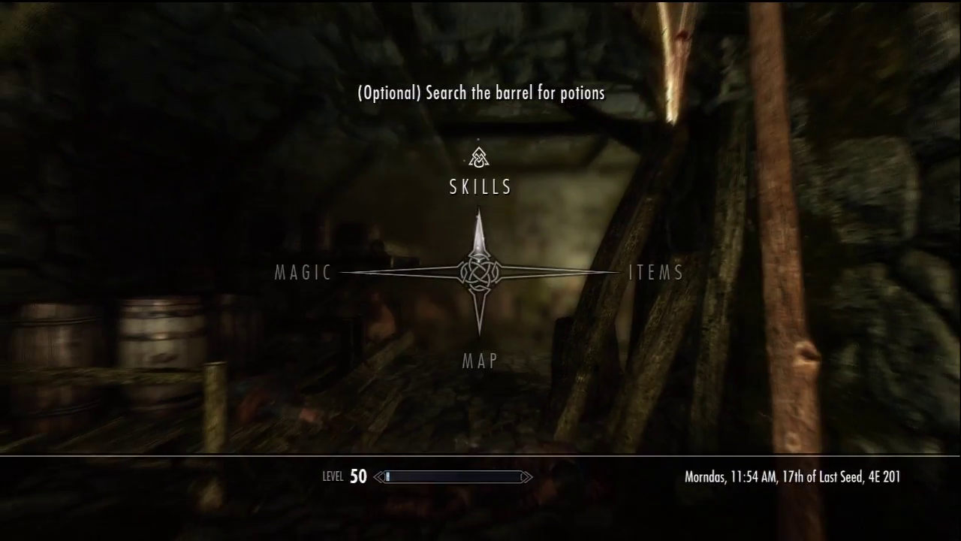
pyautogui.press('Up')
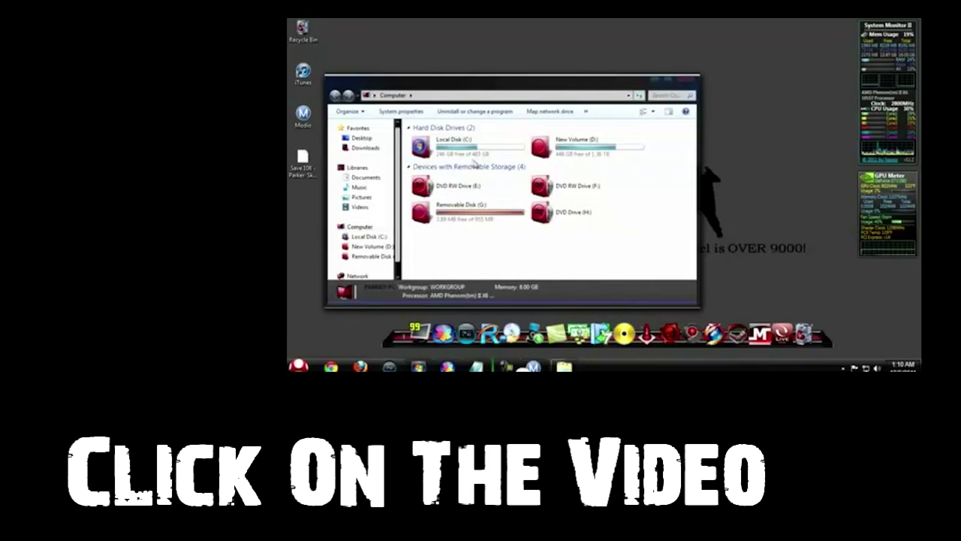
# Step: Move the desktop Savegame file into My Documents\My Games\Skyrim\Saves on drive C
pyautogui.doubleClick(455, 217)
pyautogui.doubleClick(446, 158)
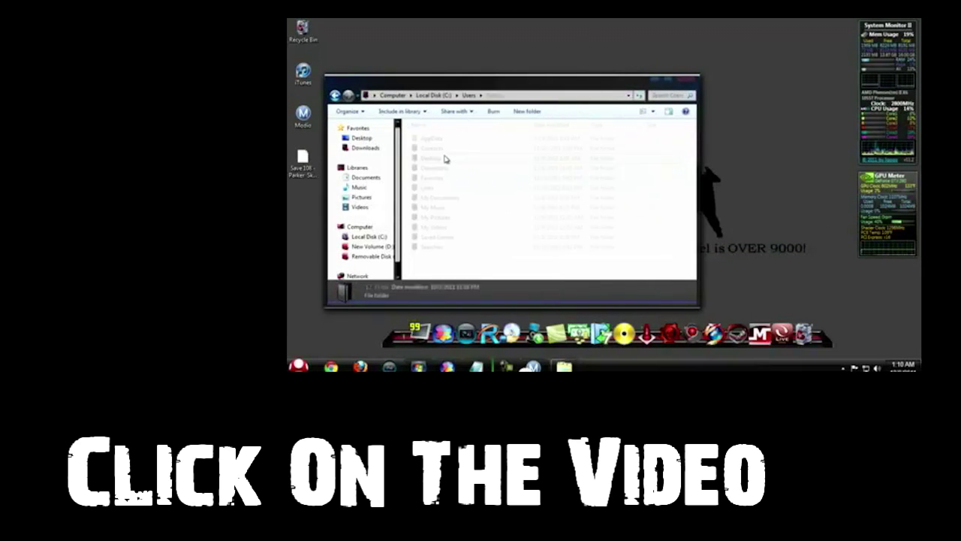
pyautogui.doubleClick(459, 196)
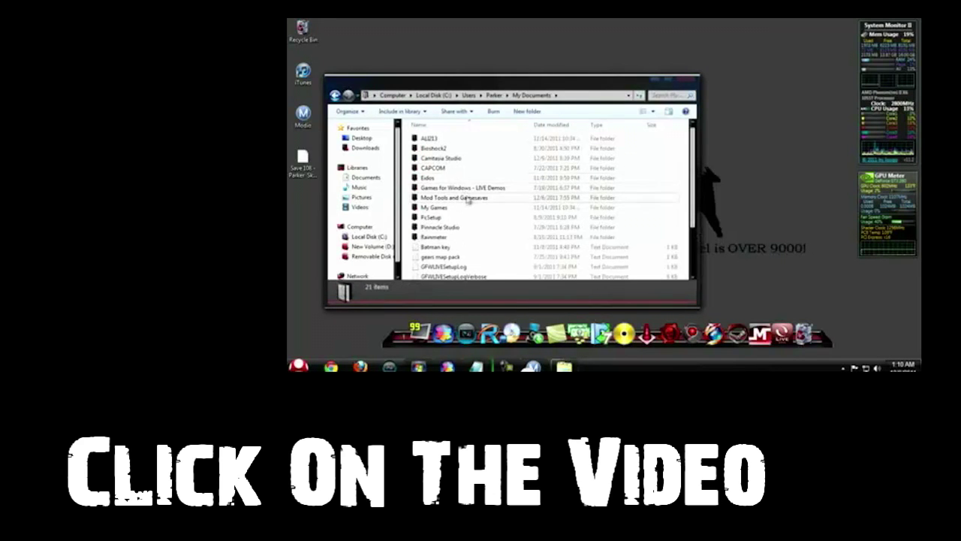
pyautogui.doubleClick(461, 207)
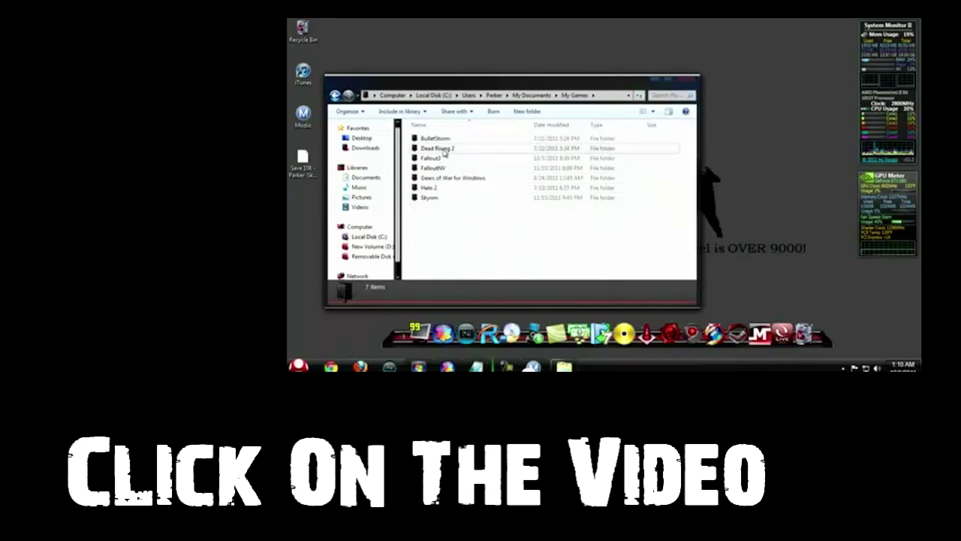
pyautogui.doubleClick(451, 197)
pyautogui.doubleClick(446, 138)
pyautogui.moveTo(481, 85); pyautogui.dragTo(662, 106)
pyautogui.moveTo(444, 158); pyautogui.dragTo(684, 183)
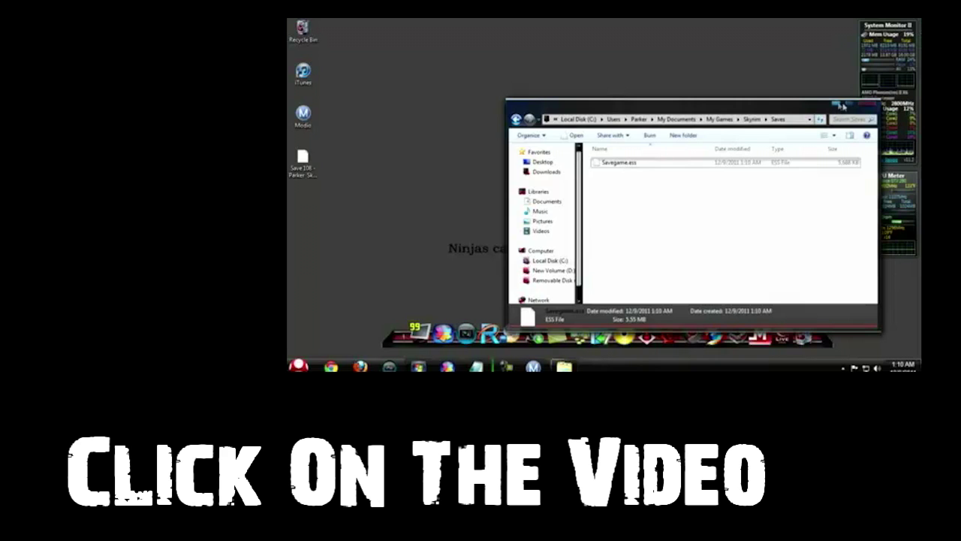
# Step: Close the Saves window and launch The Elder Scrolls V Skyrim from the Start menu
pyautogui.click(838, 105)
pyautogui.click(298, 366)
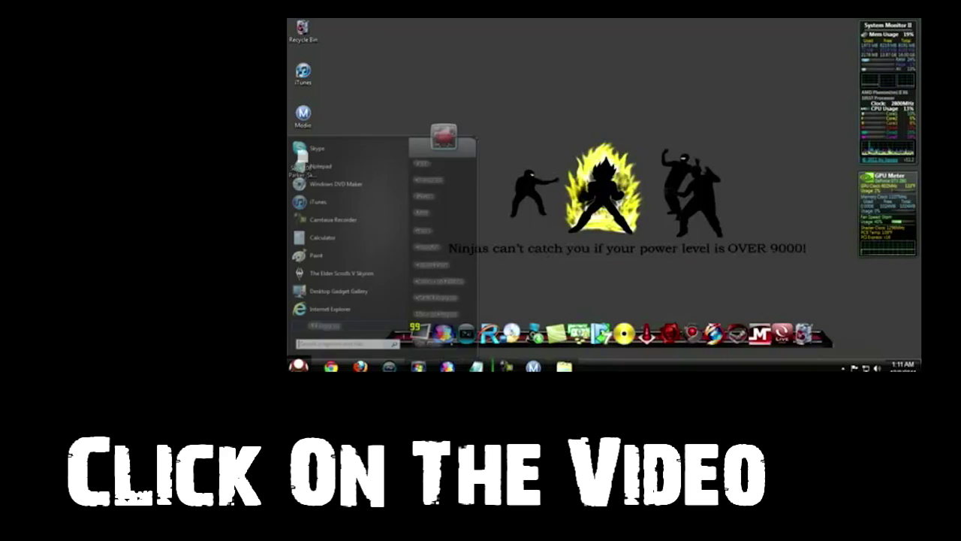
pyautogui.click(342, 274)
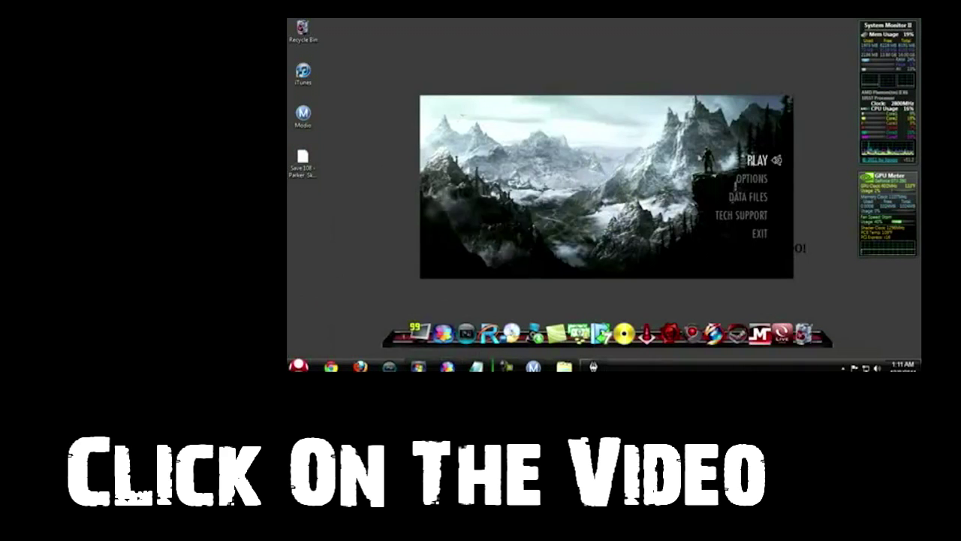